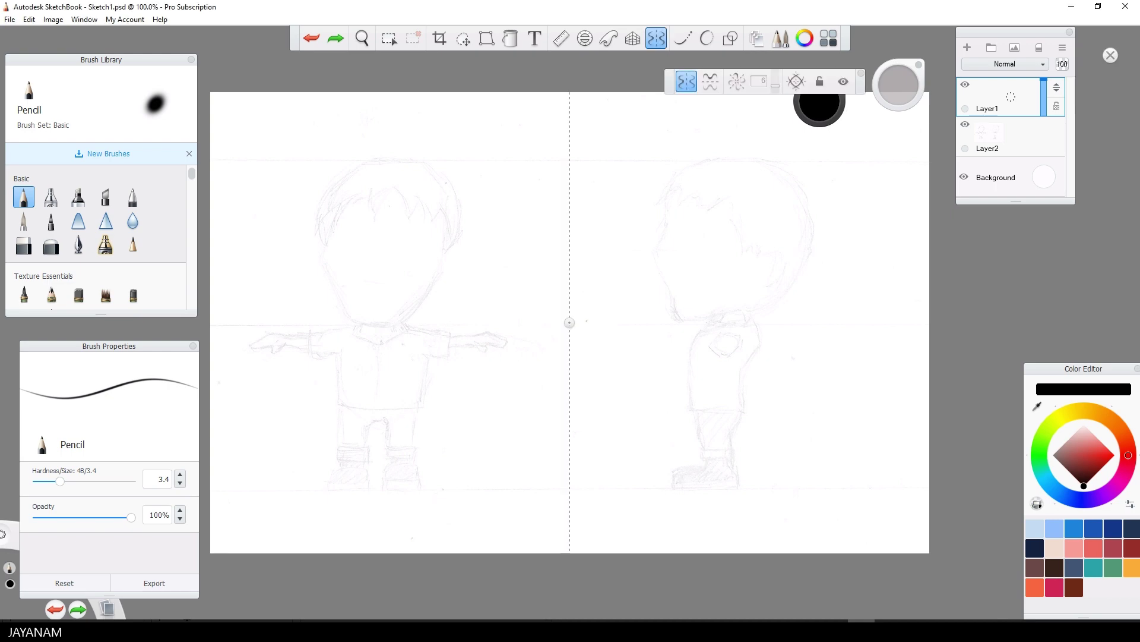
# - Move the symmetry axis to the front-view figure's centre and ink the mirrored head, face and hair outlines over the sketch
pyautogui.moveTo(570, 321); pyautogui.dragTo(379, 356)
pyautogui.moveTo(328, 240)
pyautogui.mouseDown()
pyautogui.moveTo(352, 202)
pyautogui.moveTo(379, 195)
pyautogui.moveTo(323, 249)
pyautogui.moveTo(341, 175)
pyautogui.moveTo(377, 156)
pyautogui.moveTo(333, 288)
pyautogui.moveTo(379, 326)
pyautogui.mouseUp()
pyautogui.moveTo(355, 196); pyautogui.dragTo(345, 216)
pyautogui.moveTo(350, 209); pyautogui.dragTo(342, 219)
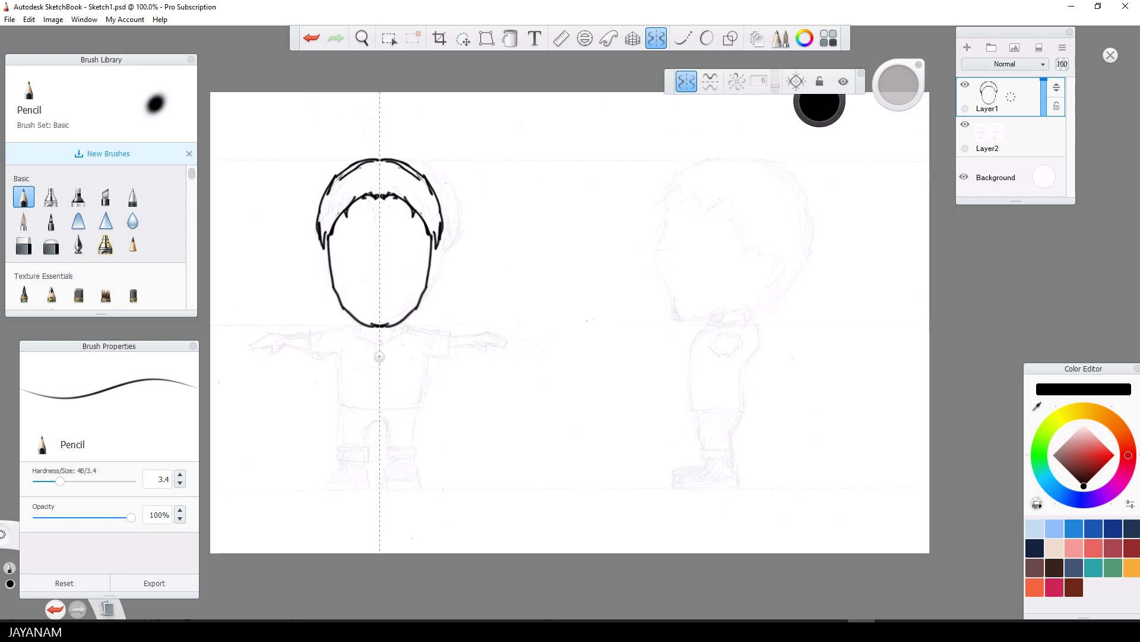
# - Ink the front-view figure's shirt, arms, trousers and shoes with mirrored Pencil strokes over the rough sketch
pyautogui.moveTo(357, 325)
pyautogui.mouseDown()
pyautogui.moveTo(379, 343)
pyautogui.moveTo(307, 334)
pyautogui.moveTo(327, 330)
pyautogui.moveTo(342, 405)
pyautogui.moveTo(379, 408)
pyautogui.moveTo(366, 459)
pyautogui.mouseUp()
pyautogui.moveTo(355, 447); pyautogui.dragTo(366, 447)
pyautogui.moveTo(342, 408)
pyautogui.mouseDown()
pyautogui.moveTo(336, 447)
pyautogui.moveTo(357, 447)
pyautogui.moveTo(338, 464)
pyautogui.mouseUp()
pyautogui.moveTo(338, 464)
pyautogui.mouseDown()
pyautogui.moveTo(366, 462)
pyautogui.moveTo(355, 482)
pyautogui.moveTo(366, 468)
pyautogui.moveTo(364, 479)
pyautogui.mouseUp()
pyautogui.moveTo(308, 336)
pyautogui.mouseDown()
pyautogui.moveTo(274, 332)
pyautogui.moveTo(280, 350)
pyautogui.moveTo(276, 332)
pyautogui.mouseUp()
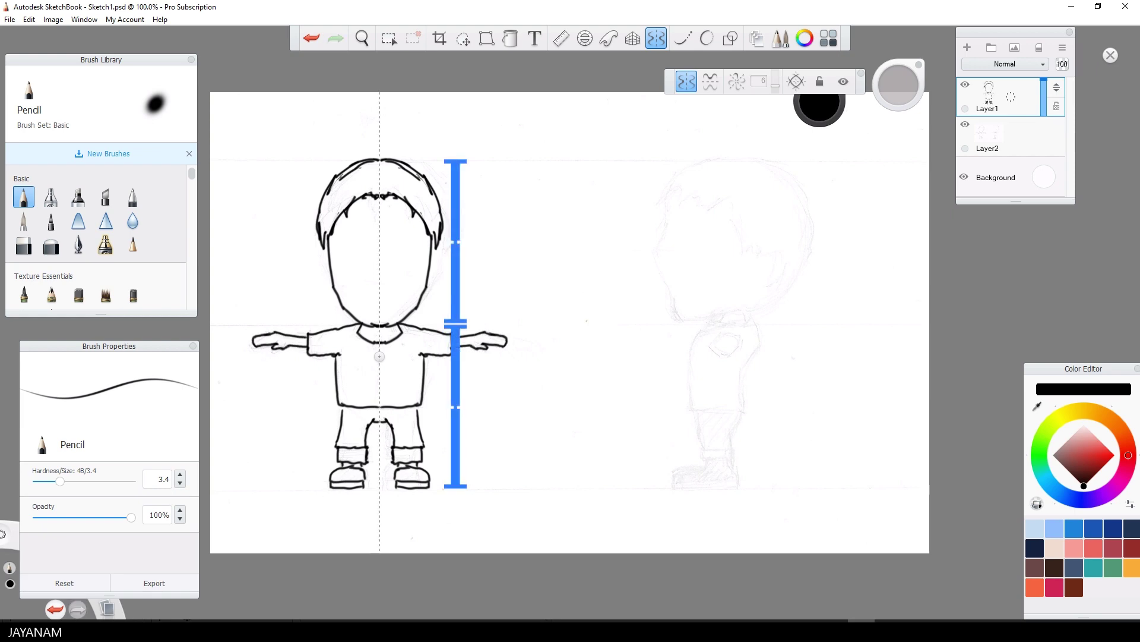
# - Clean up the front-view figure's mirrored hand outlines with the Hard Eraser
pyautogui.press('e')
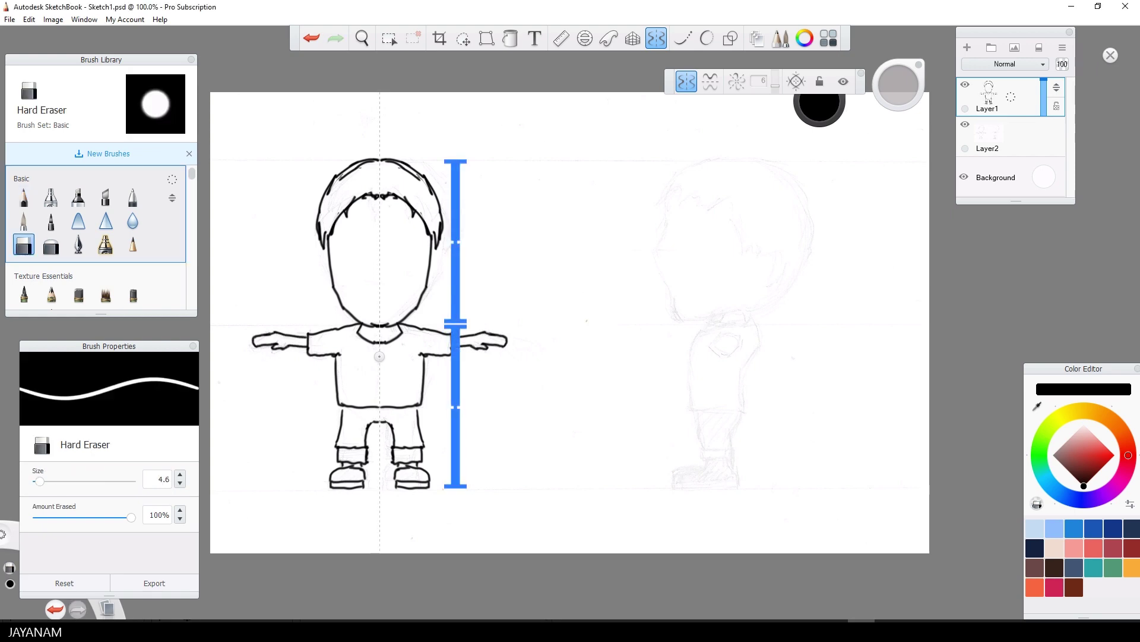
pyautogui.moveTo(249, 336); pyautogui.dragTo(274, 334)
pyautogui.press('e')
pyautogui.press('e')
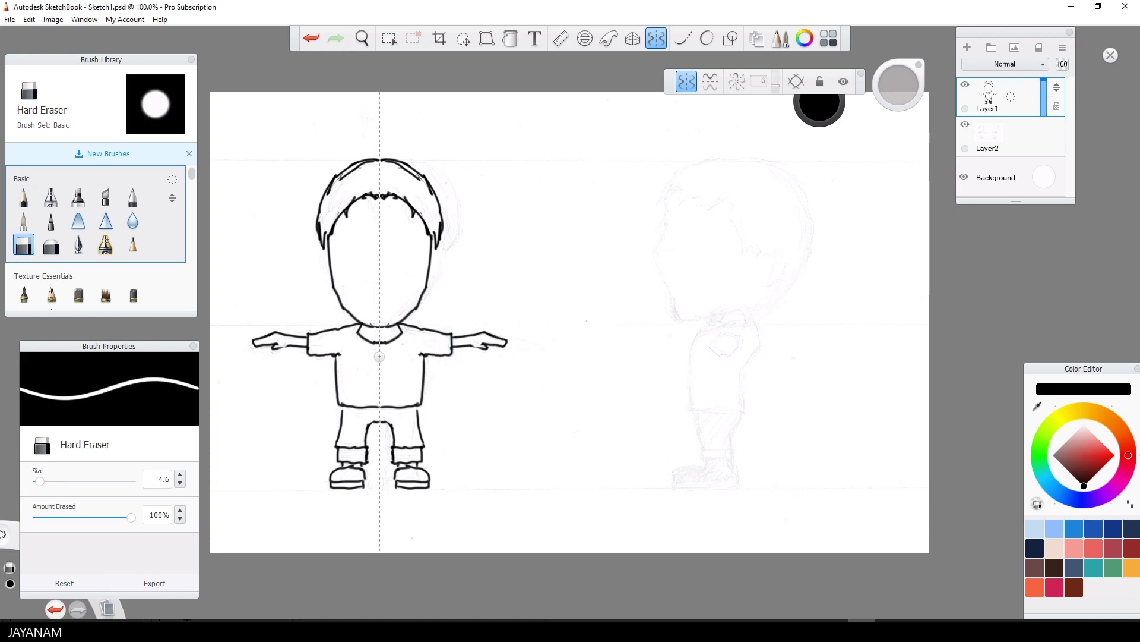
pyautogui.press('e')
pyautogui.press('e')
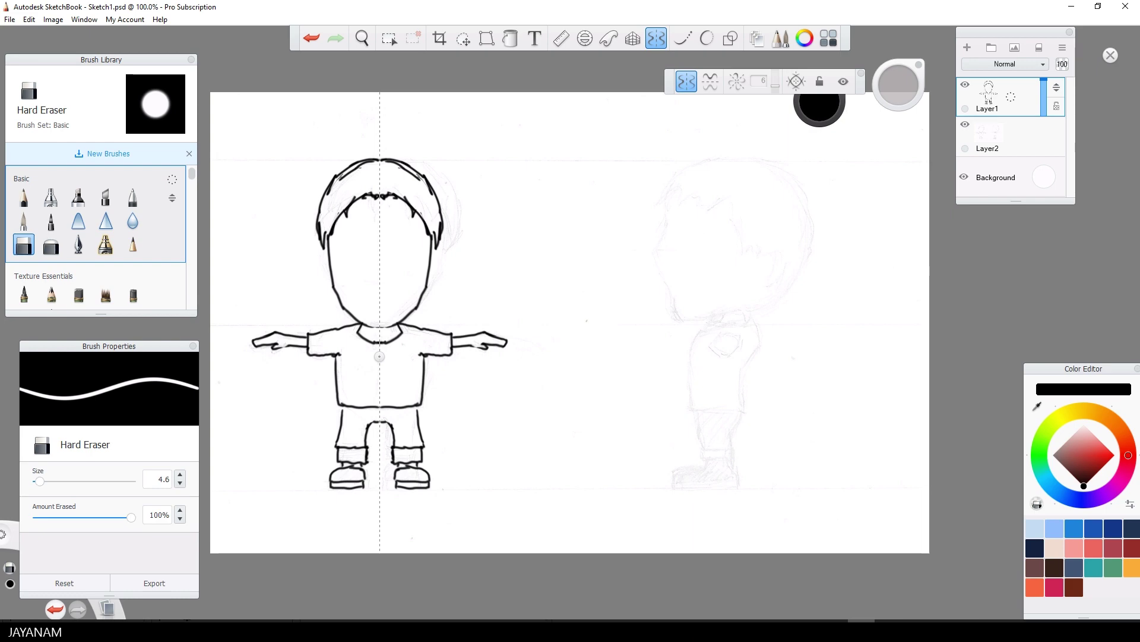
# - Turn off symmetry and use the Pencil to ink the side-view figure's face, torso, sleeve, leg and shoe outlines
pyautogui.click(687, 81)
pyautogui.press('e')
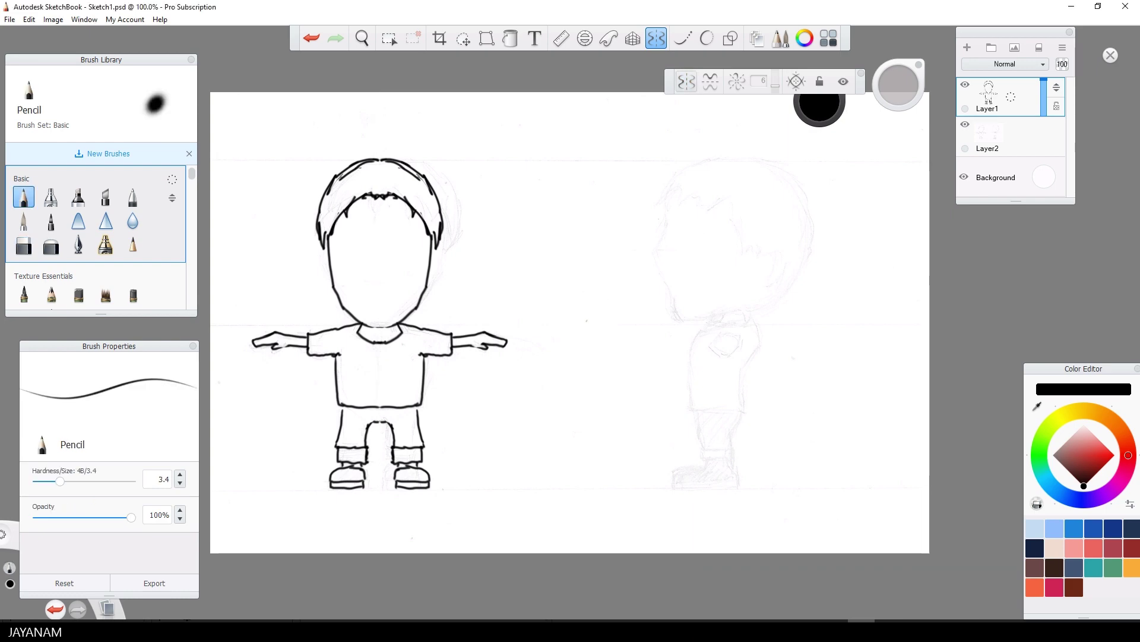
pyautogui.moveTo(658, 212)
pyautogui.mouseDown()
pyautogui.moveTo(684, 196)
pyautogui.moveTo(737, 192)
pyautogui.moveTo(748, 223)
pyautogui.moveTo(653, 257)
pyautogui.moveTo(675, 317)
pyautogui.moveTo(751, 321)
pyautogui.moveTo(691, 345)
pyautogui.moveTo(710, 411)
pyautogui.moveTo(761, 338)
pyautogui.moveTo(748, 411)
pyautogui.mouseUp()
pyautogui.moveTo(712, 349)
pyautogui.mouseDown()
pyautogui.moveTo(738, 336)
pyautogui.moveTo(728, 356)
pyautogui.mouseUp()
pyautogui.moveTo(700, 414)
pyautogui.mouseDown()
pyautogui.moveTo(706, 459)
pyautogui.moveTo(730, 462)
pyautogui.mouseUp()
pyautogui.moveTo(720, 448); pyautogui.dragTo(740, 454)
pyautogui.moveTo(743, 412)
pyautogui.mouseDown()
pyautogui.moveTo(732, 455)
pyautogui.moveTo(669, 483)
pyautogui.moveTo(739, 486)
pyautogui.mouseUp()
# - Ink the side-view figure's hair, back of the head, ear area and neckline hair strokes
pyautogui.moveTo(665, 196); pyautogui.dragTo(720, 159)
pyautogui.moveTo(722, 160); pyautogui.dragTo(740, 157)
pyautogui.moveTo(670, 208); pyautogui.dragTo(699, 191)
pyautogui.moveTo(741, 157)
pyautogui.mouseDown()
pyautogui.moveTo(788, 167)
pyautogui.moveTo(799, 285)
pyautogui.moveTo(740, 317)
pyautogui.mouseUp()
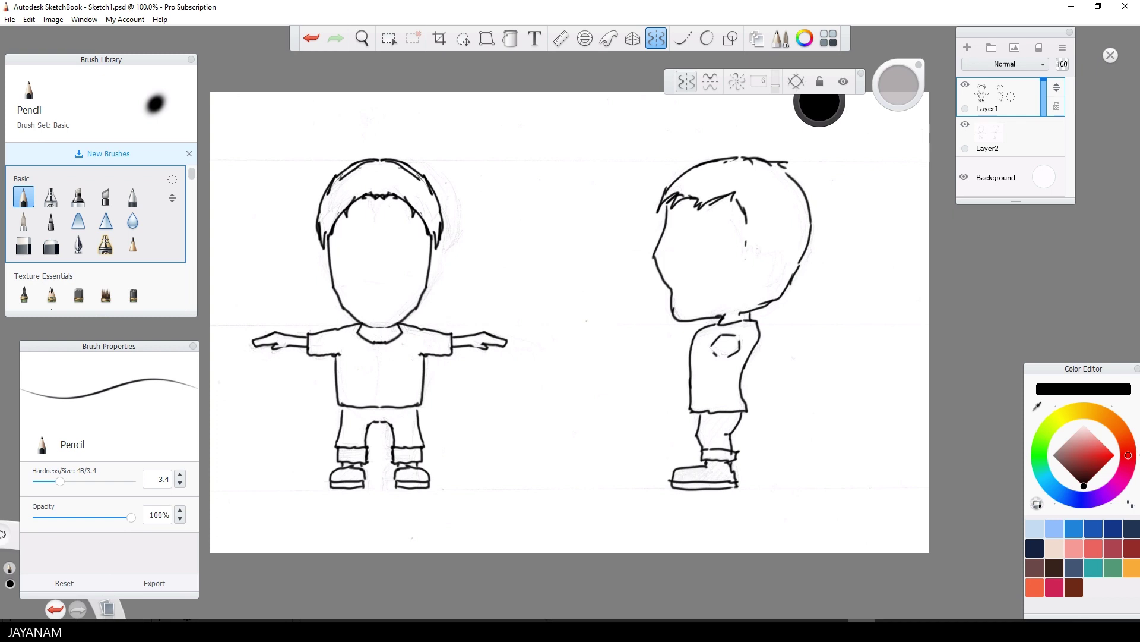
pyautogui.moveTo(753, 266); pyautogui.dragTo(770, 261)
pyautogui.moveTo(773, 246); pyautogui.dragTo(777, 289)
pyautogui.moveTo(797, 272); pyautogui.dragTo(782, 290)
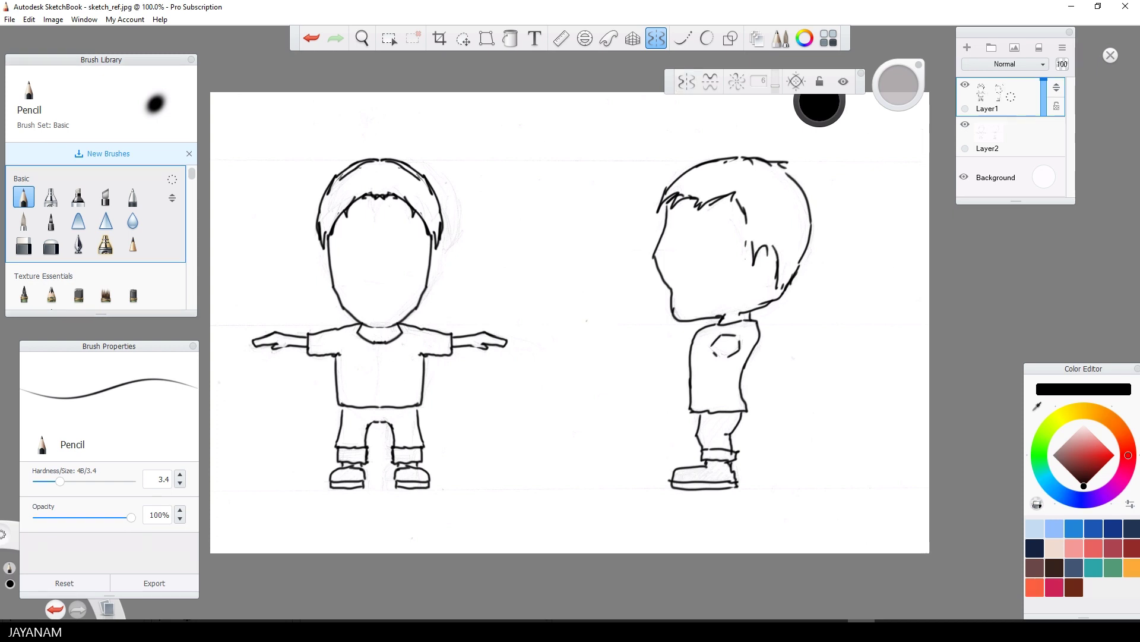
# - Start saving the drawing under a new format in the ref folder, choosing JPEG as the file type
pyautogui.click(9, 19)
pyautogui.click(35, 103)
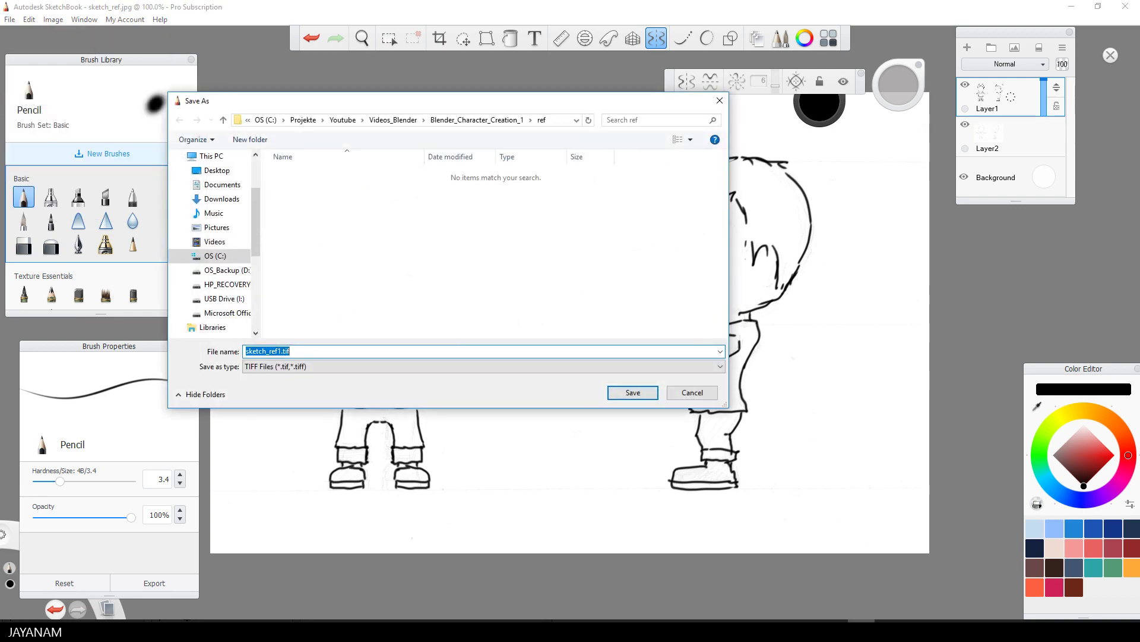
pyautogui.press('Tab')
pyautogui.hotkey('alt', 'Down')
pyautogui.press('Down')
pyautogui.press('Down')
pyautogui.press('Down')
pyautogui.press('Down')
pyautogui.press('Up')
pyautogui.press('Up')
pyautogui.press('Up')
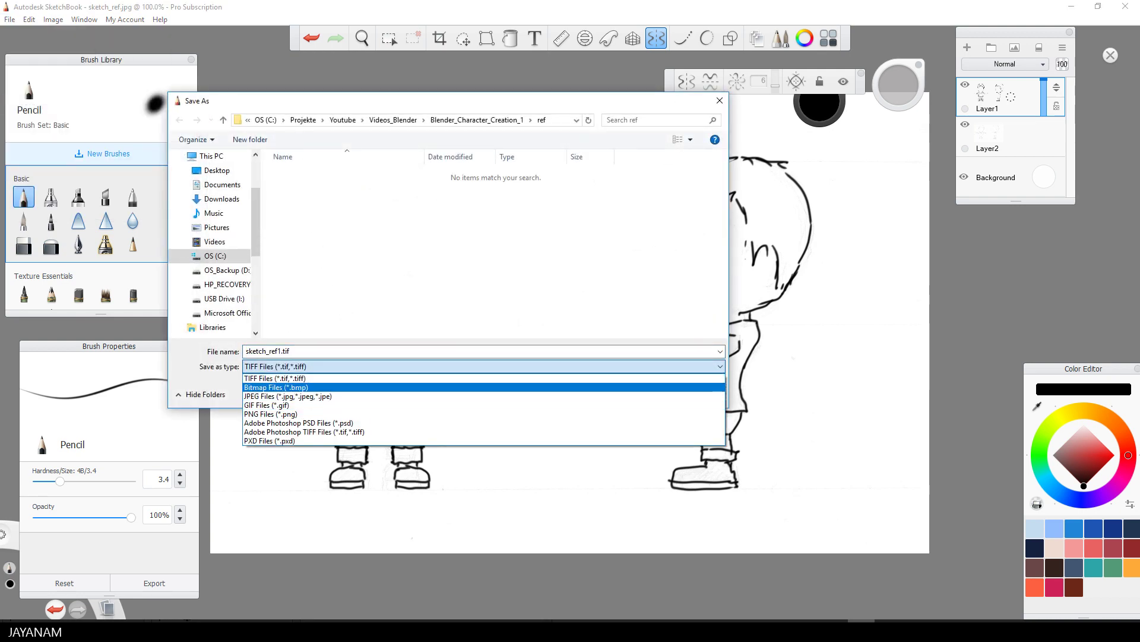
pyautogui.press('Down')
pyautogui.press('Return')
# - Save the drawing over the existing sketch_ref.jpg at High quality 75, accepting the merging of all layers
pyautogui.press('Return')
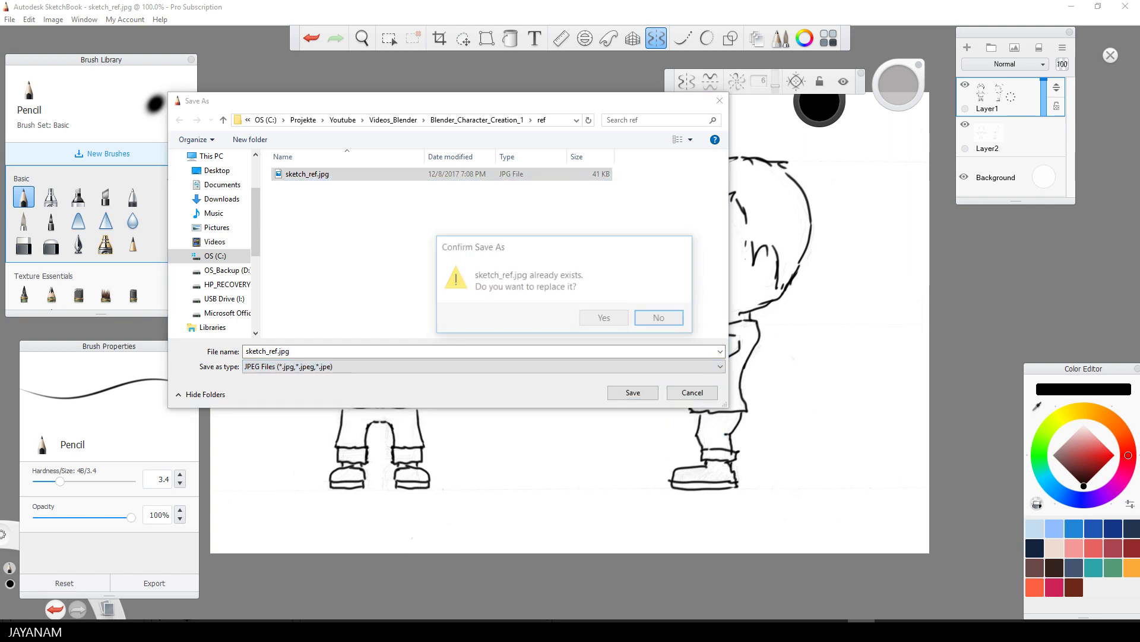
pyautogui.press('Left')
pyautogui.press('Return')
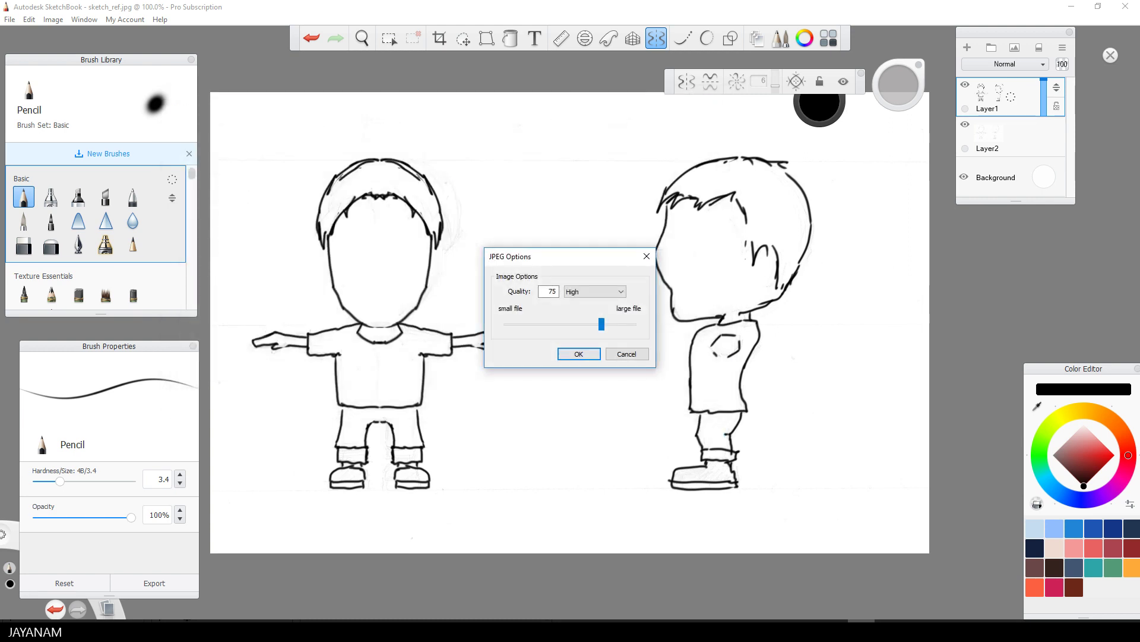
pyautogui.press('Return')
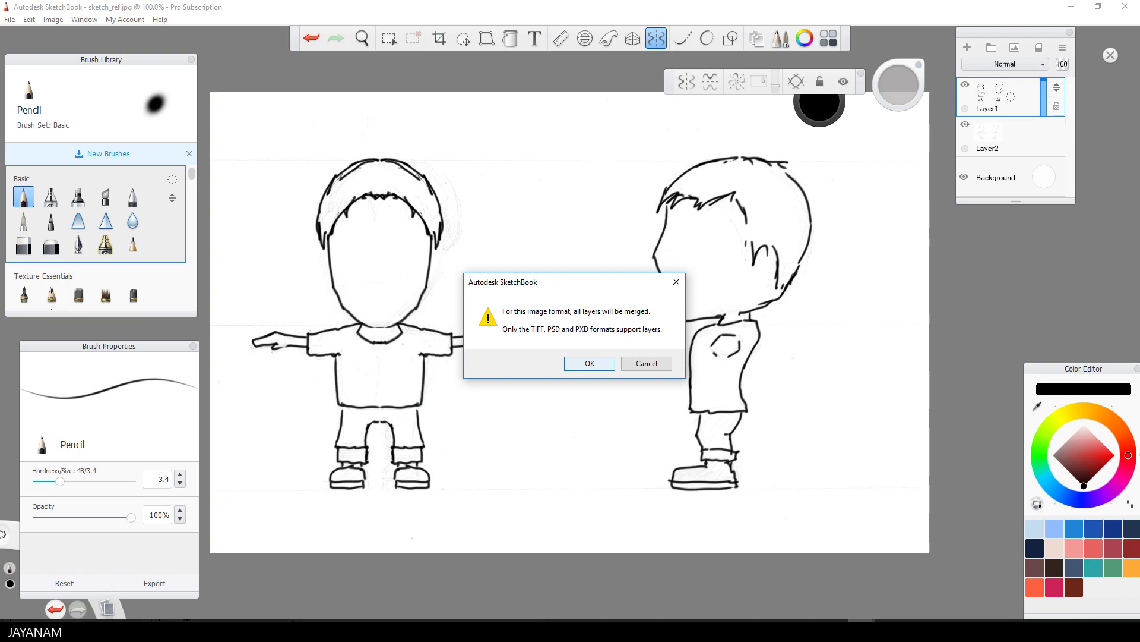
pyautogui.press('Return')
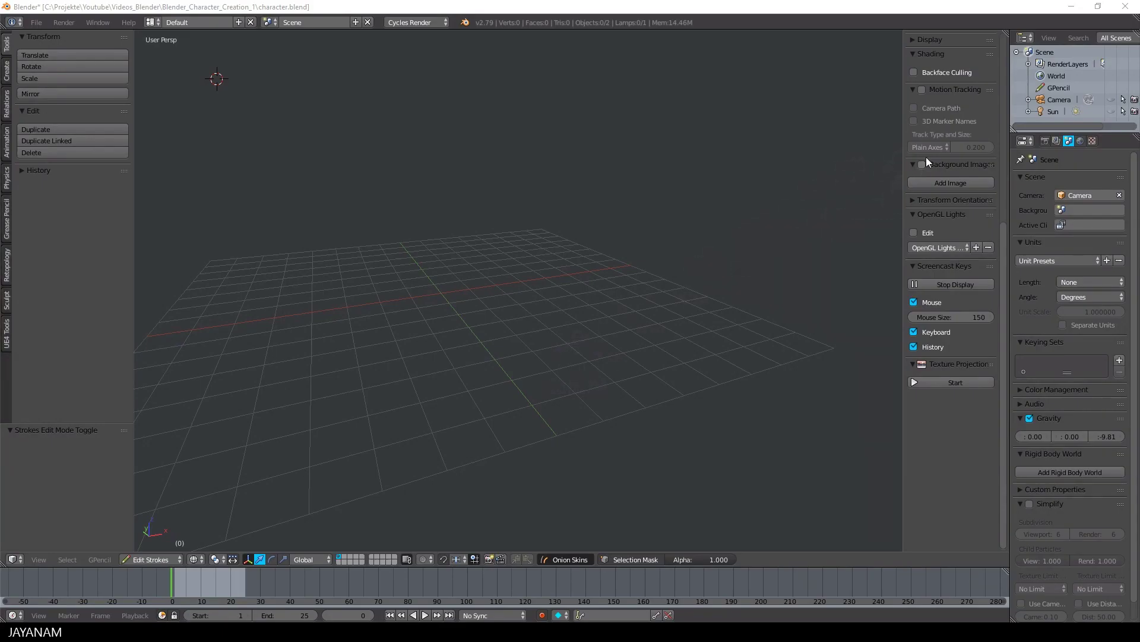
# - In Blender, enable background images and add sketch_ref.jpg from the ref folder for the Front view axis
pyautogui.click(922, 165)
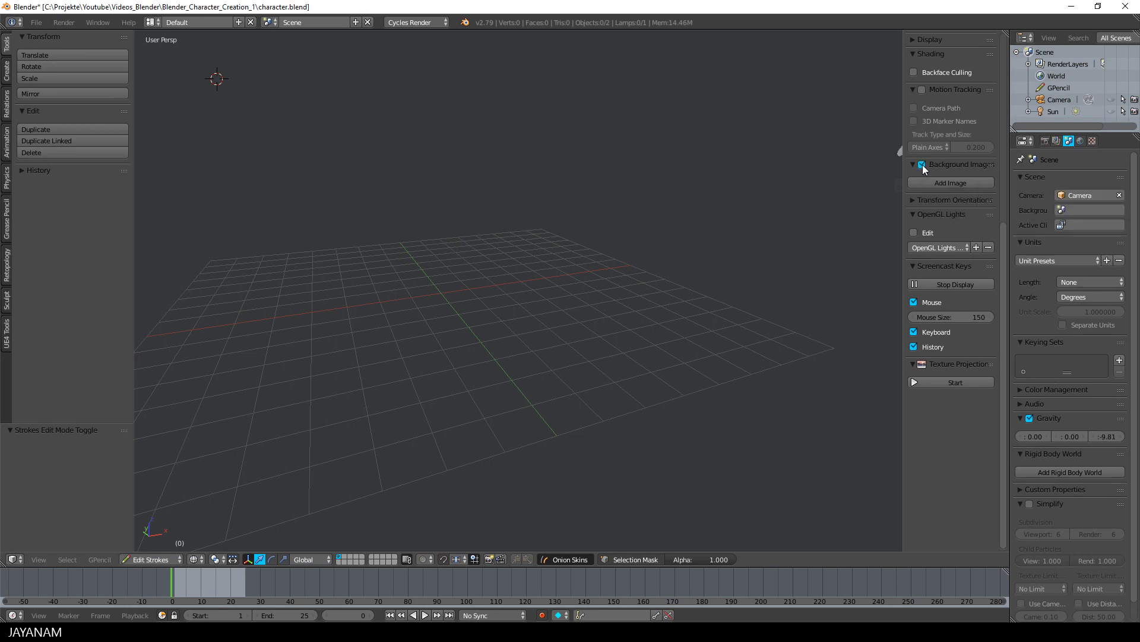
pyautogui.click(941, 184)
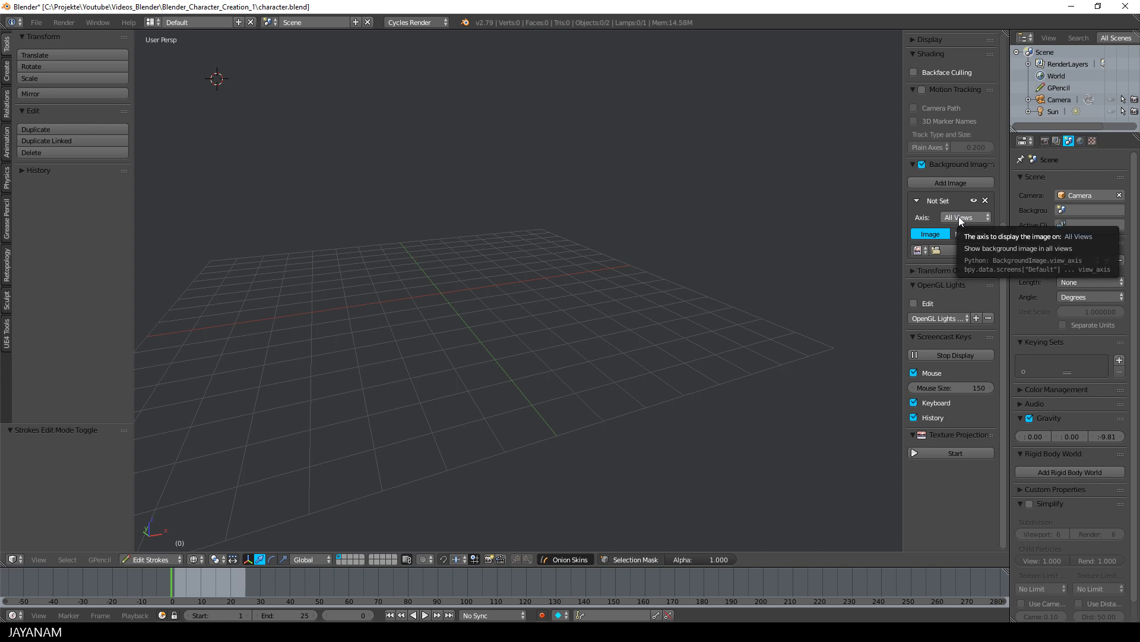
pyautogui.click(958, 216)
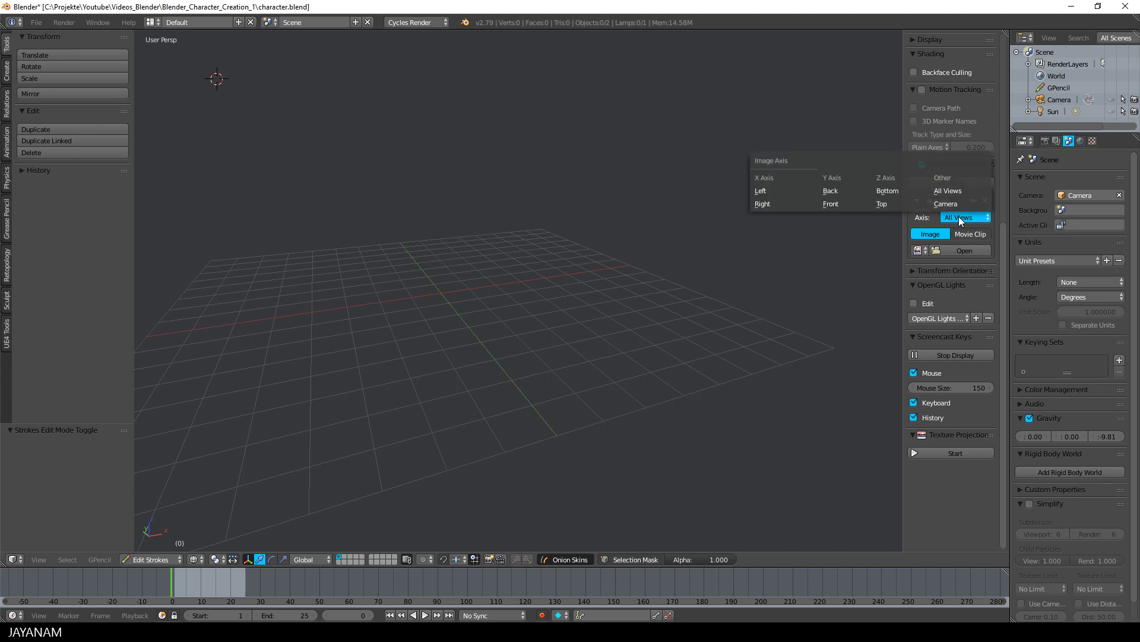
pyautogui.click(840, 204)
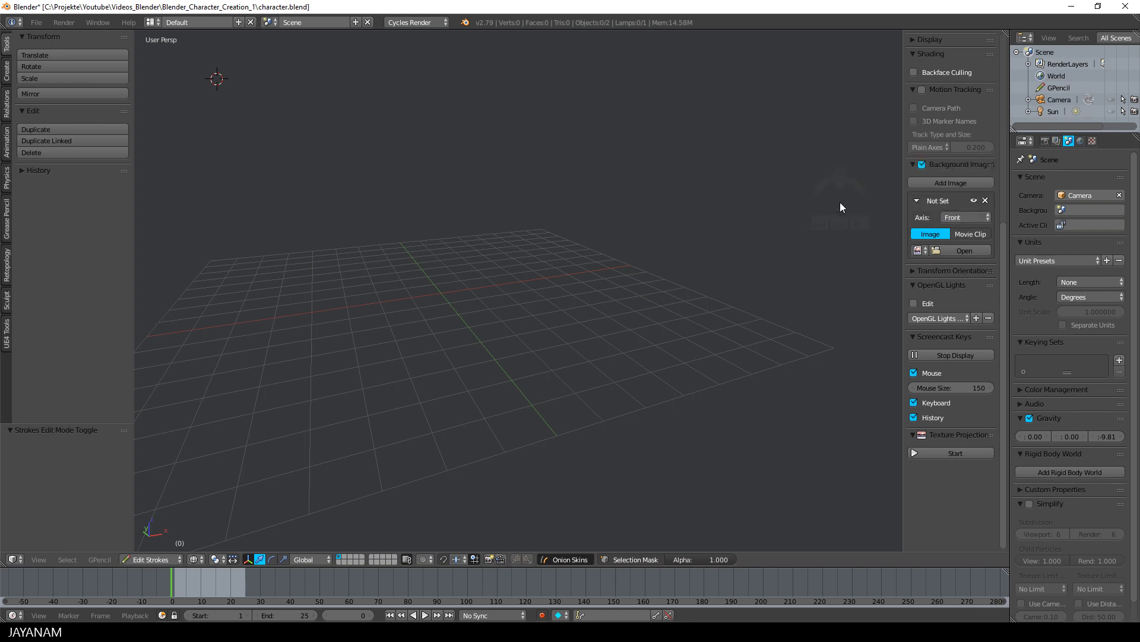
pyautogui.click(955, 250)
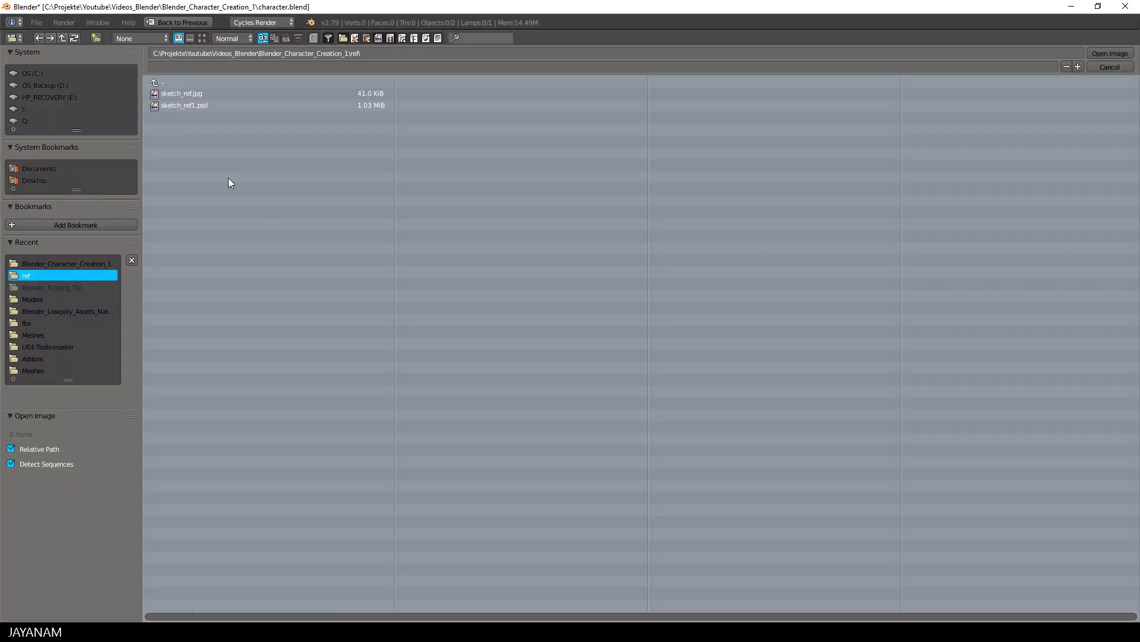
pyautogui.click(186, 94)
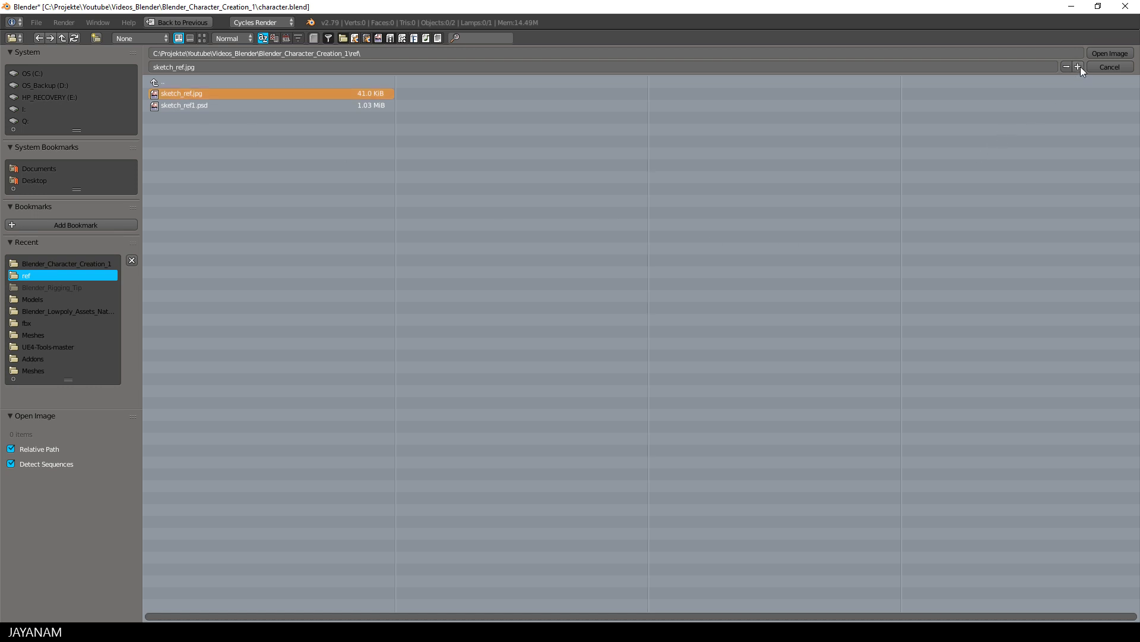
pyautogui.click(1100, 53)
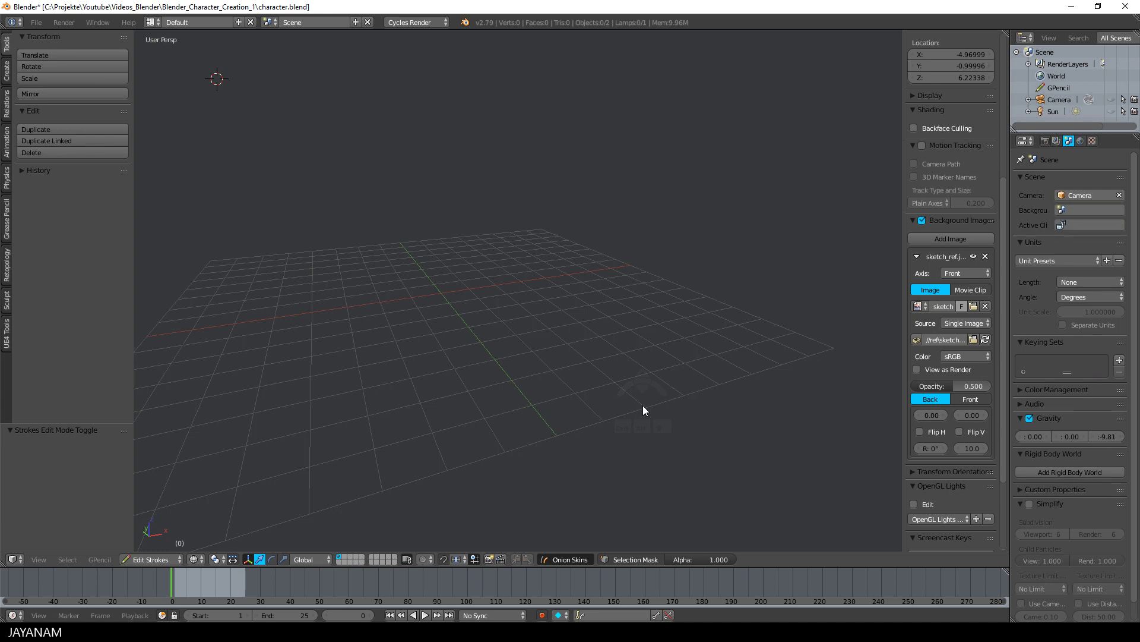
# - In the front orthographic view, set the background image's horizontal offset to 2.65 to centre the front figure on the vertical axis
pyautogui.press('KP_5')
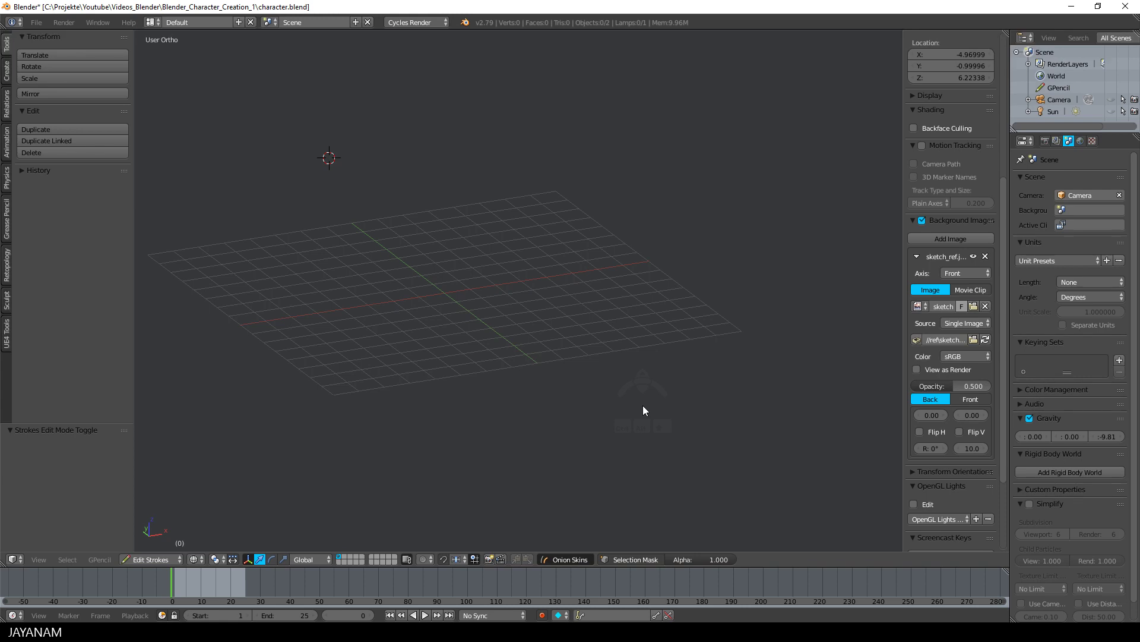
pyautogui.press('KP_1')
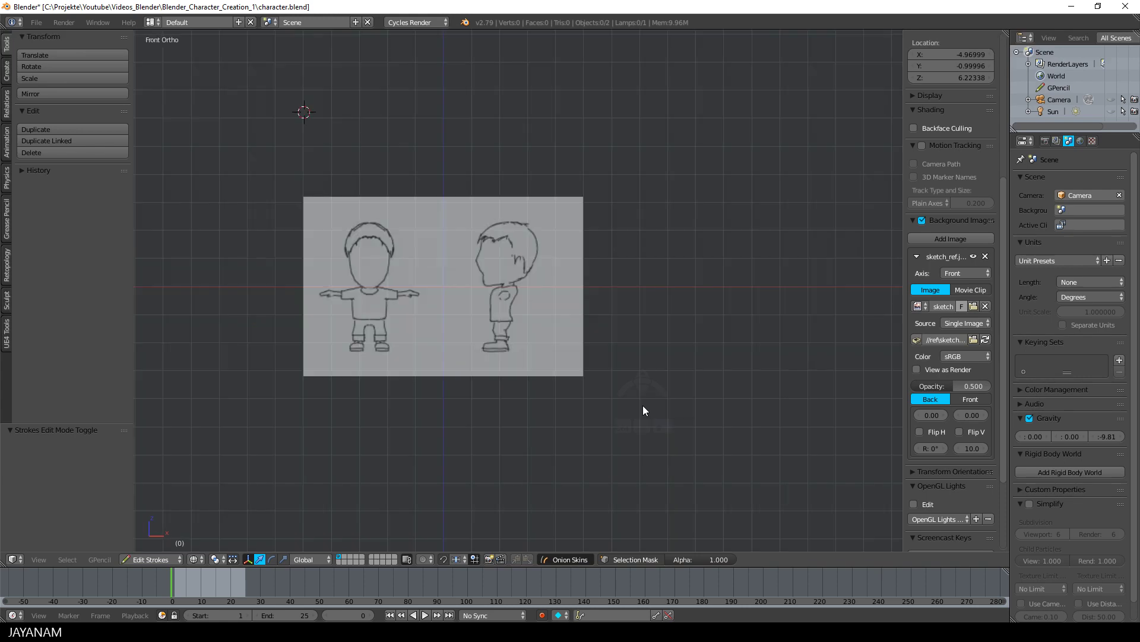
pyautogui.scroll(1, 642, 410)
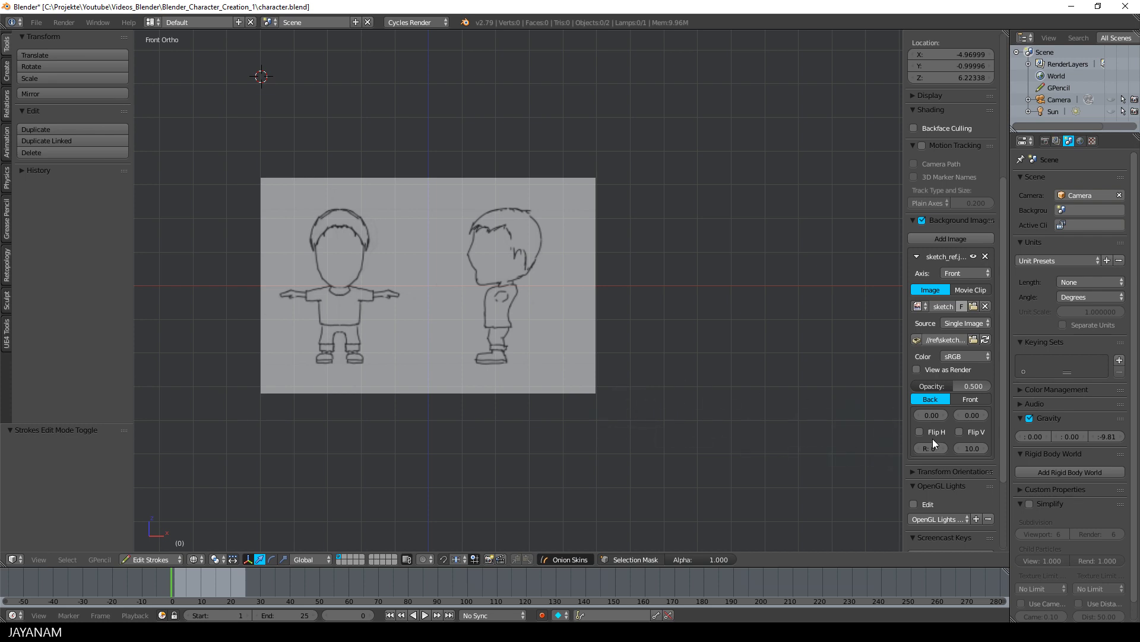
pyautogui.moveTo(929, 416); pyautogui.dragTo(1011, 416)
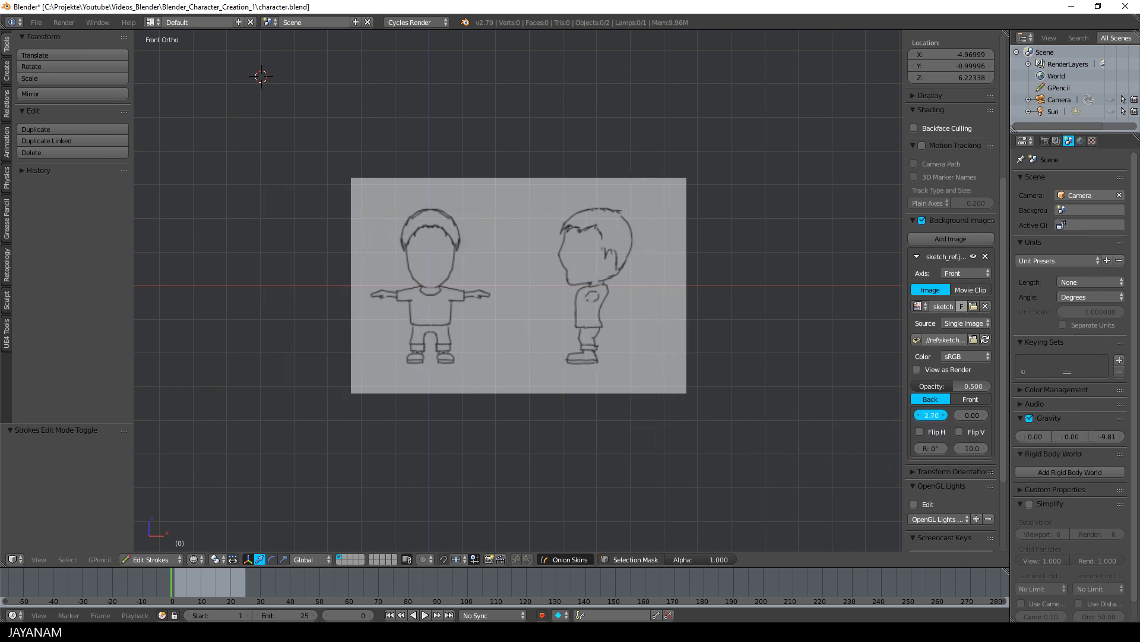
pyautogui.click(932, 416)
pyautogui.write('2.')
pyautogui.press('Return')
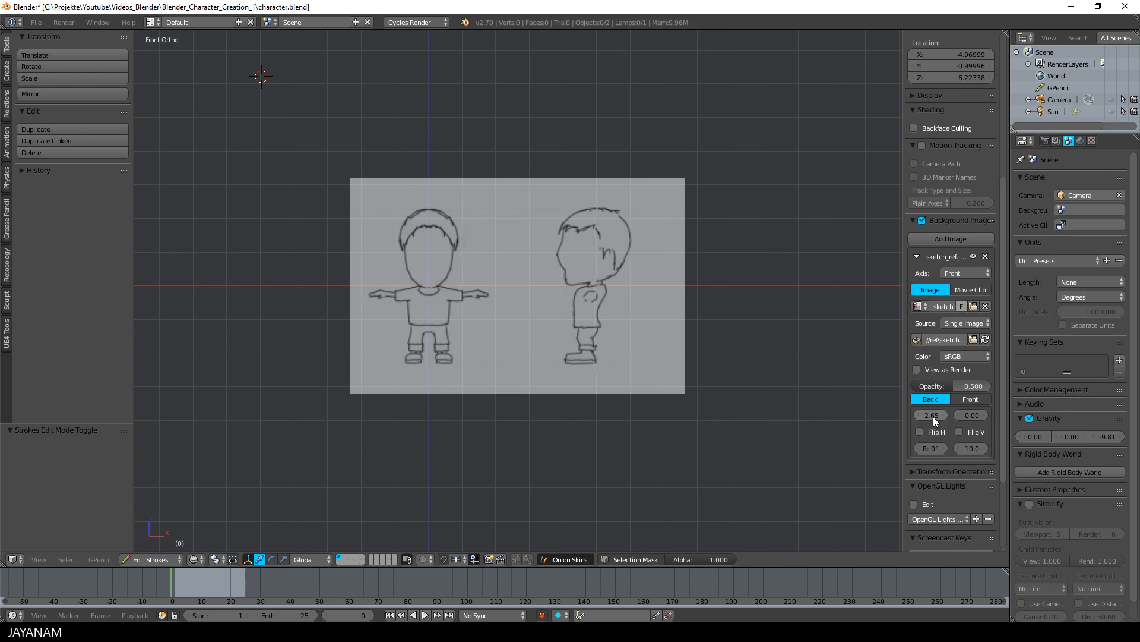
# - Set the front background image's vertical offset to 3.70 so the figure's feet stand on the ground line
pyautogui.moveTo(970, 416); pyautogui.dragTo(1055, 416)
pyautogui.scroll(3, 507, 355)
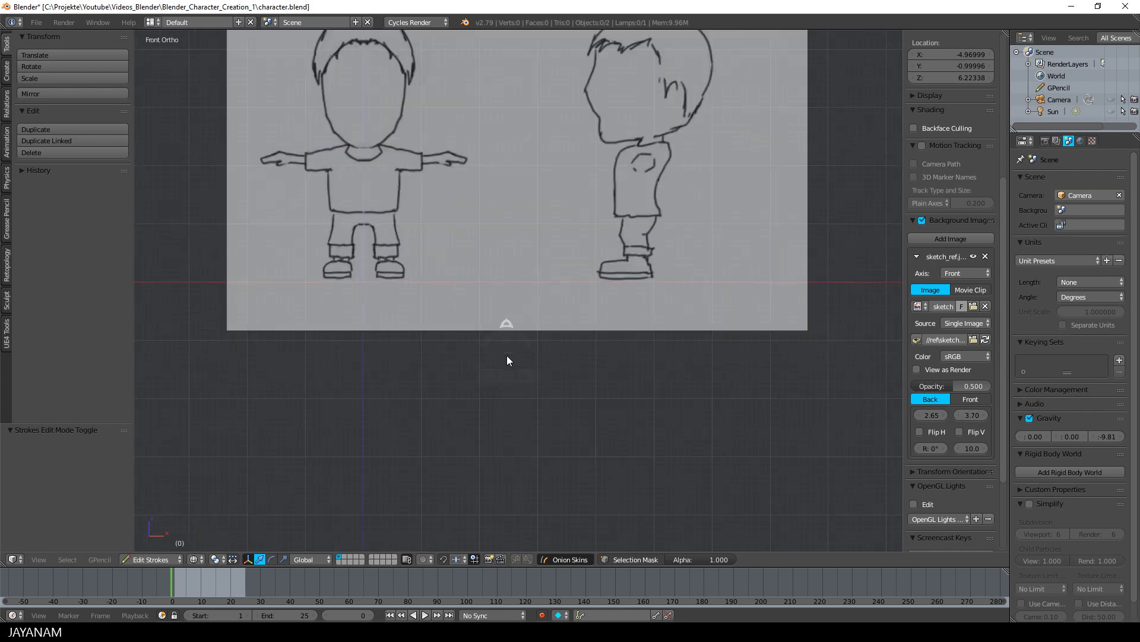
pyautogui.scroll(-1, 521, 364)
# - Add a second background image for the Right view axis and load sketch_ref.jpg into it
pyautogui.click(951, 238)
pyautogui.click(917, 256)
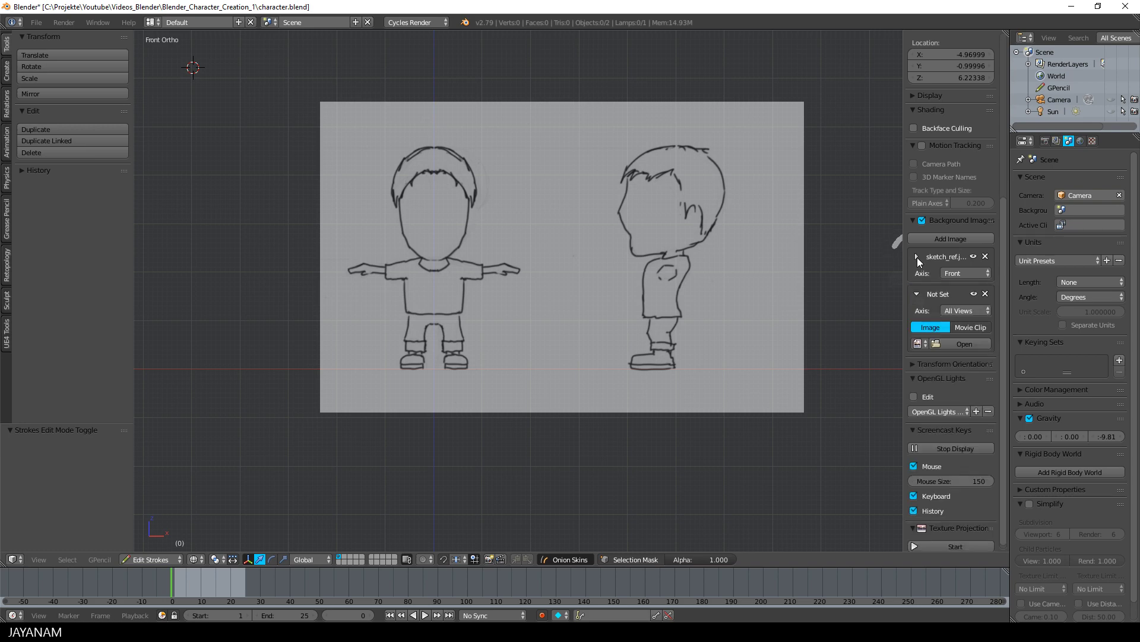
pyautogui.click(954, 311)
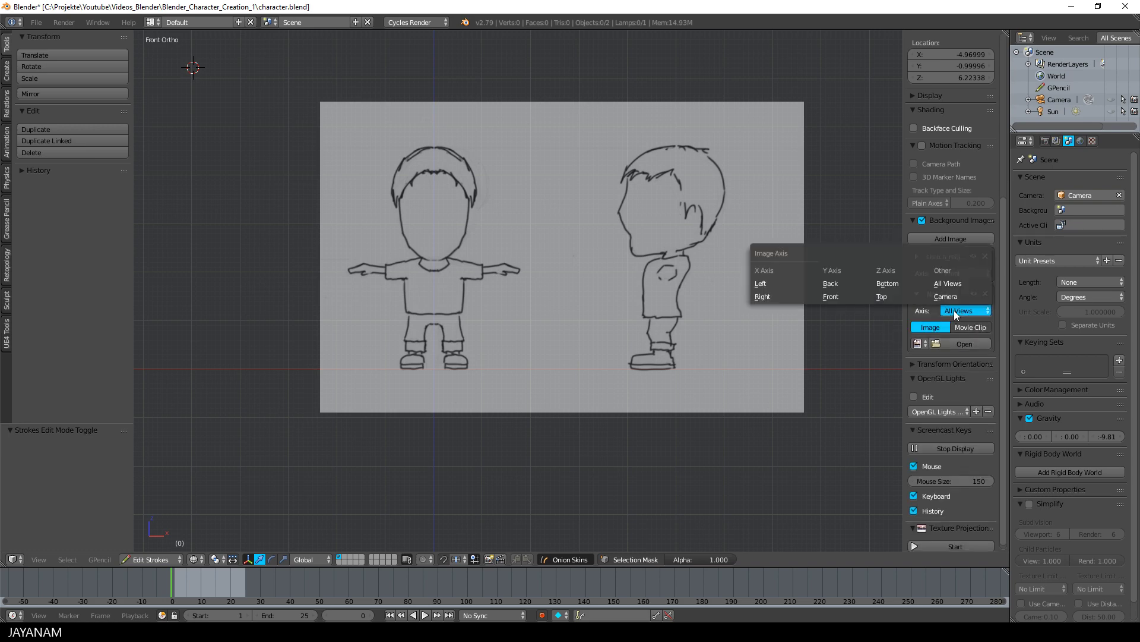
pyautogui.click(782, 296)
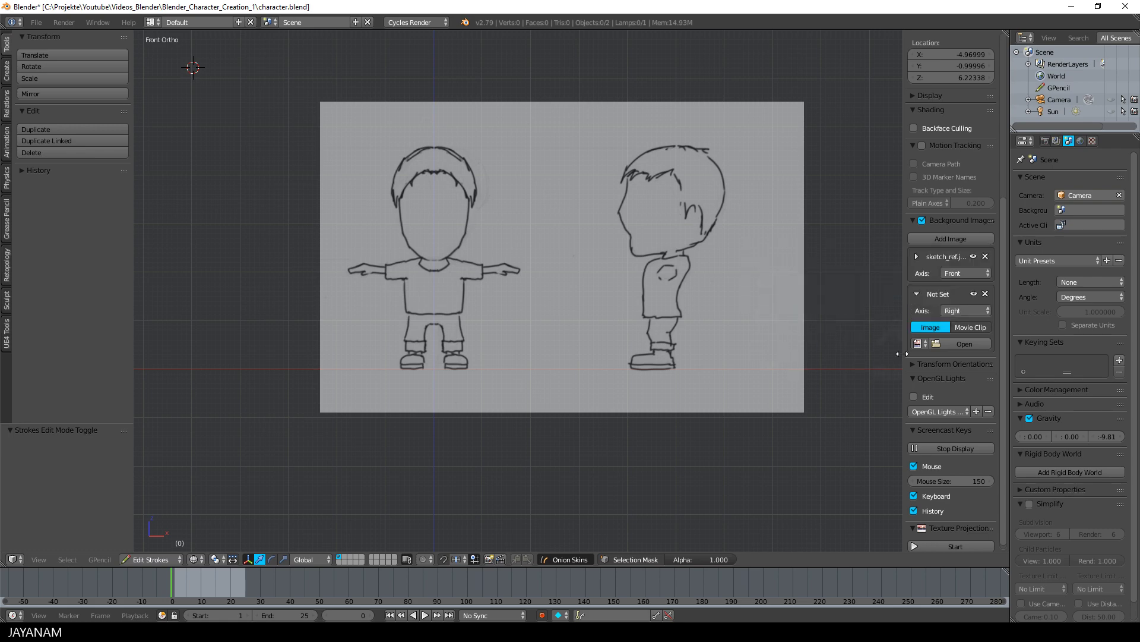
pyautogui.click(955, 347)
pyautogui.click(177, 94)
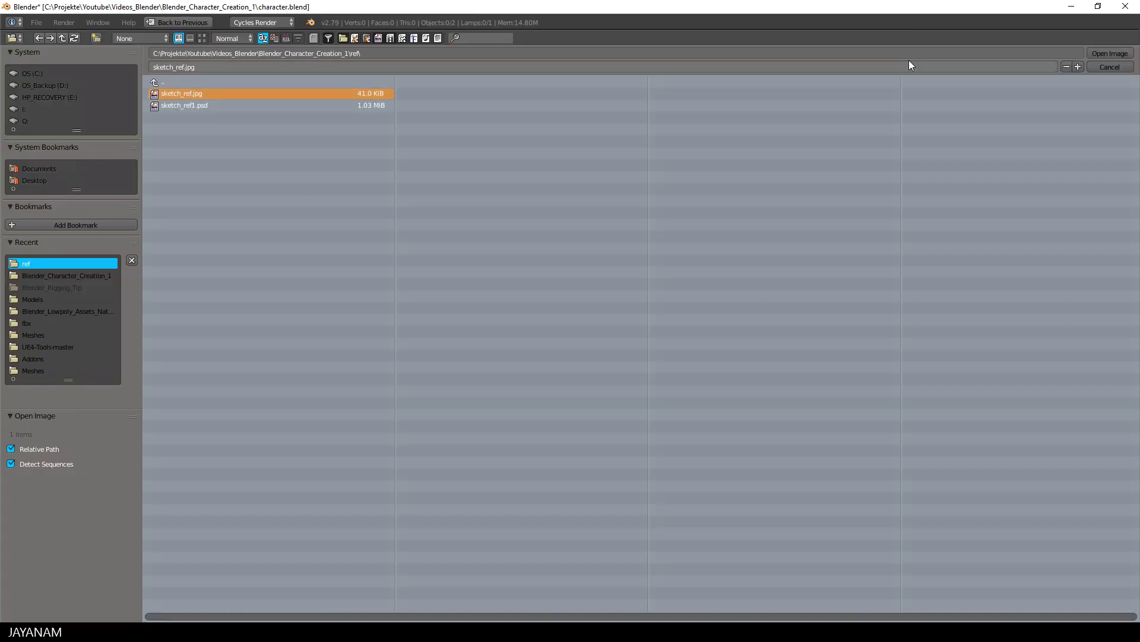
pyautogui.click(1100, 52)
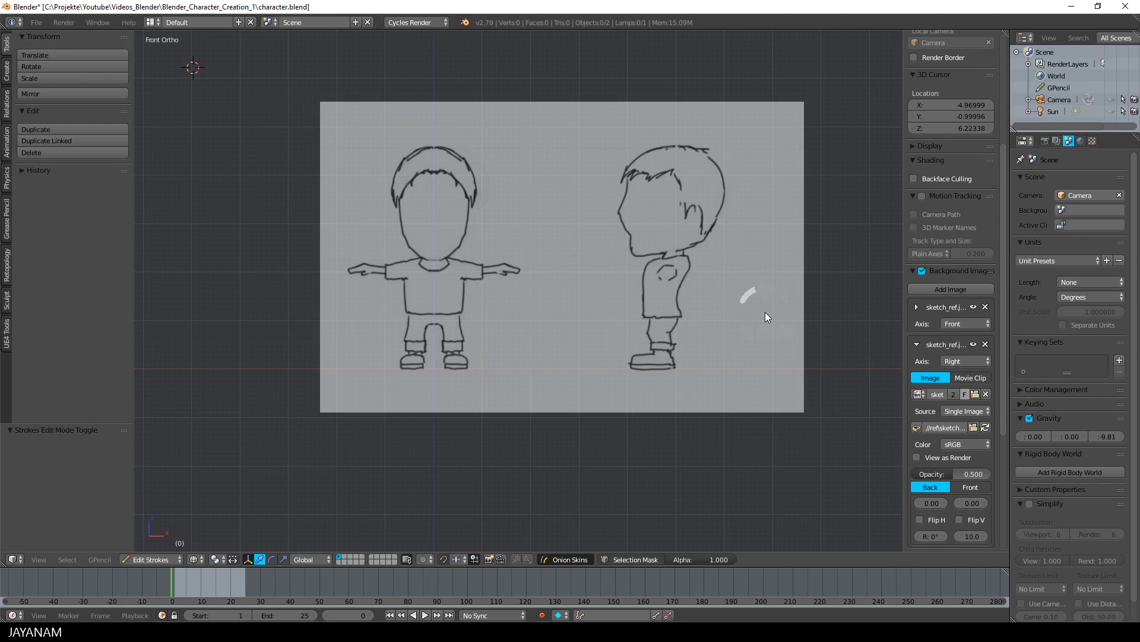
# - In the right orthographic view, set the side background image's offsets to -2.20 horizontally and 3.60 vertically
pyautogui.moveTo(766, 315); pyautogui.dragTo(746, 324, button='middle')
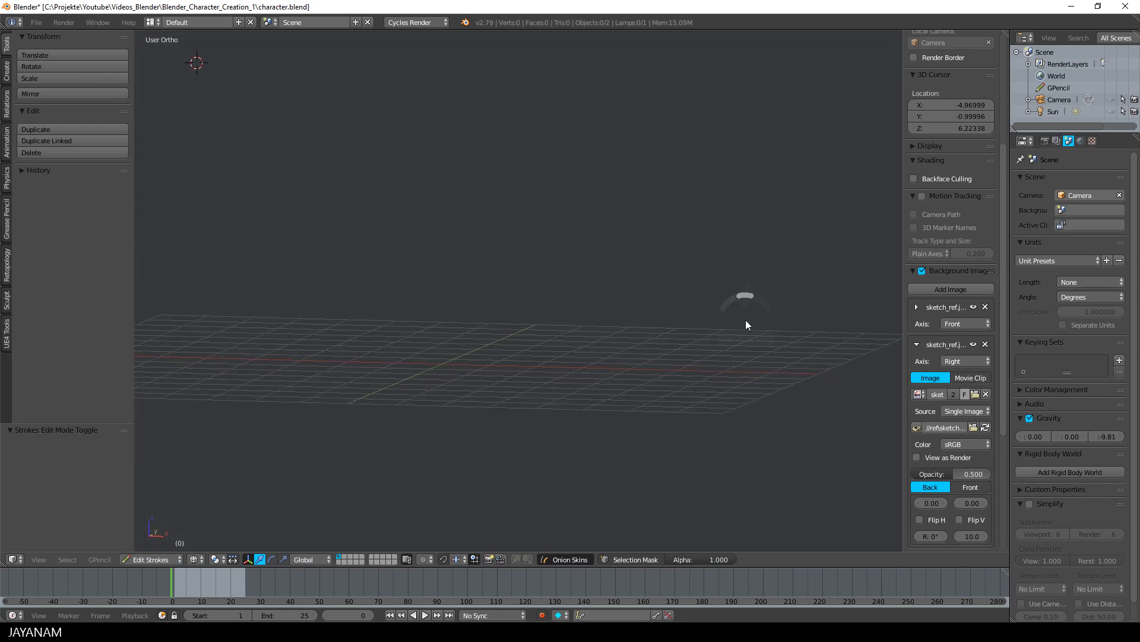
pyautogui.press('KP_3')
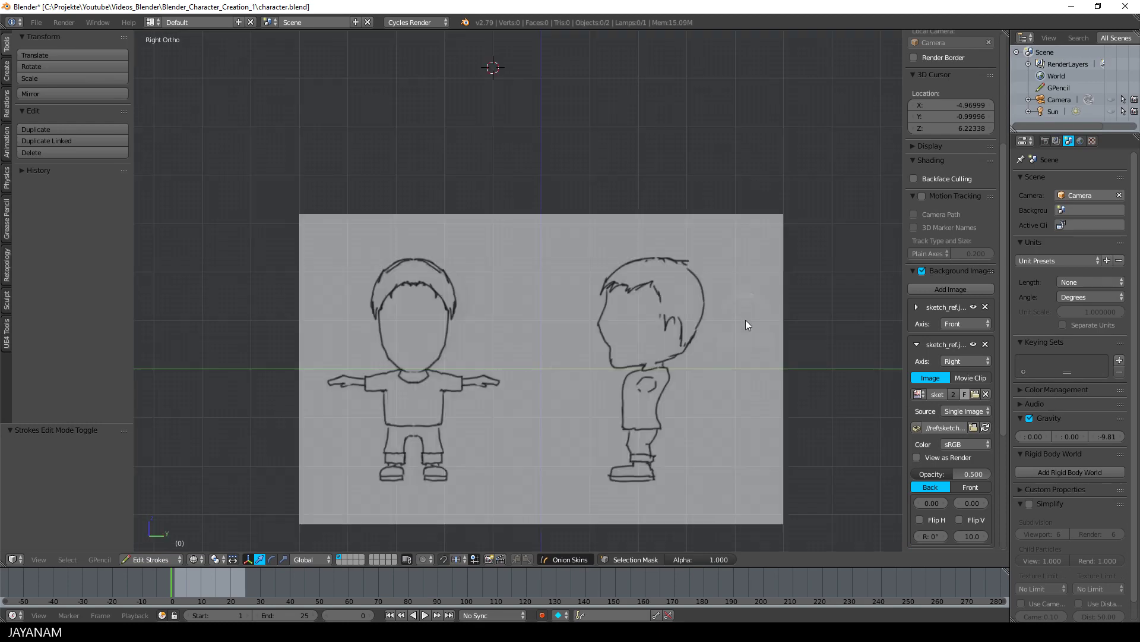
pyautogui.scroll(-1, 880, 402)
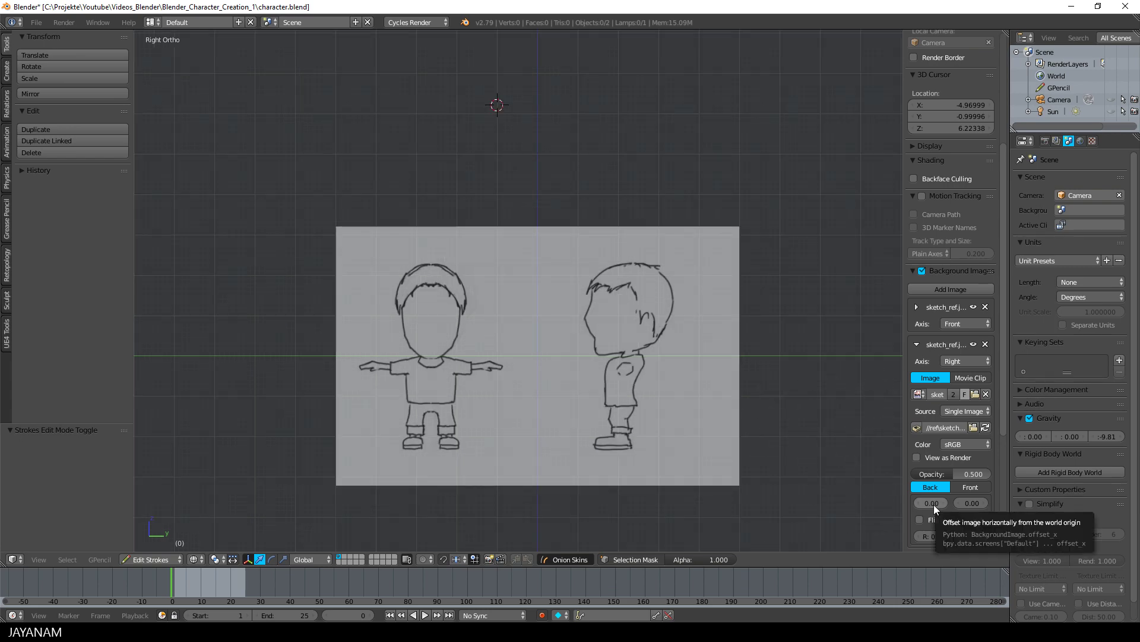
pyautogui.moveTo(934, 505)
pyautogui.mouseDown()
pyautogui.moveTo(899, 503)
pyautogui.moveTo(885, 489)
pyautogui.moveTo(937, 505)
pyautogui.moveTo(1043, 503)
pyautogui.mouseUp()
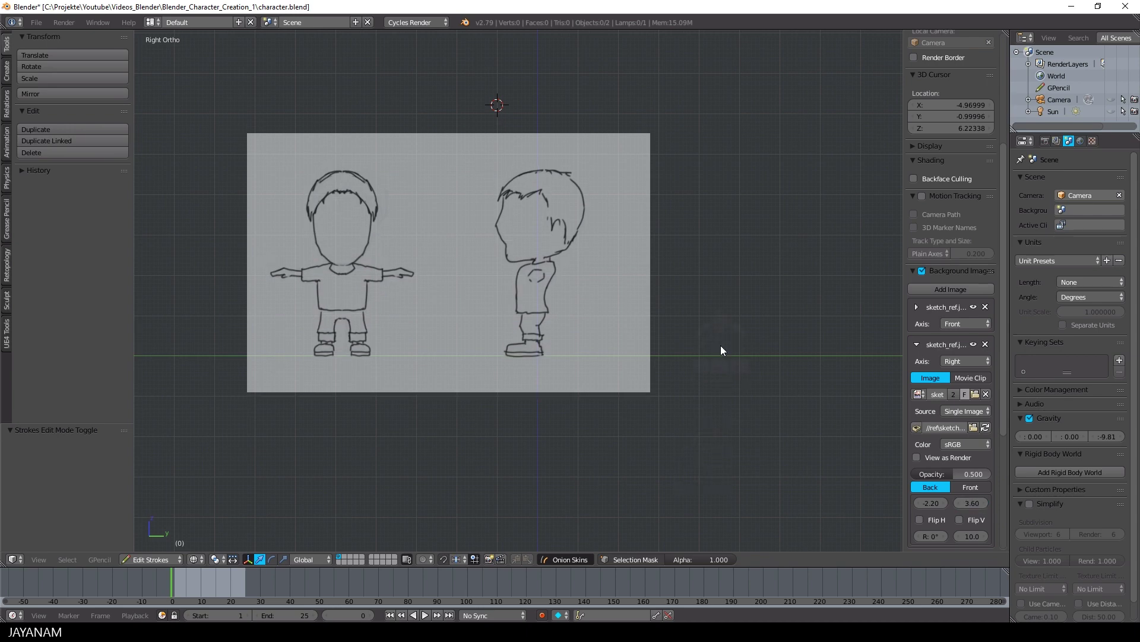
# - Compare the front and right orthographic views to check that both reference figures line up on the ground line
pyautogui.scroll(1, 722, 345)
pyautogui.scroll(-1, 721, 345)
pyautogui.press('KP_1')
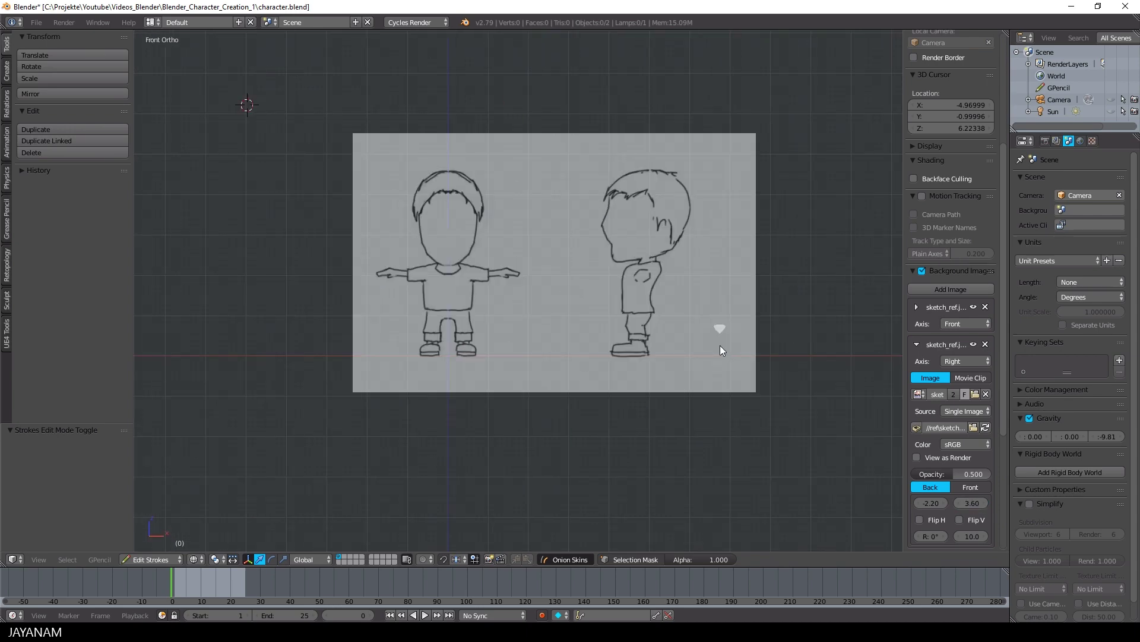
pyautogui.press('KP_3')
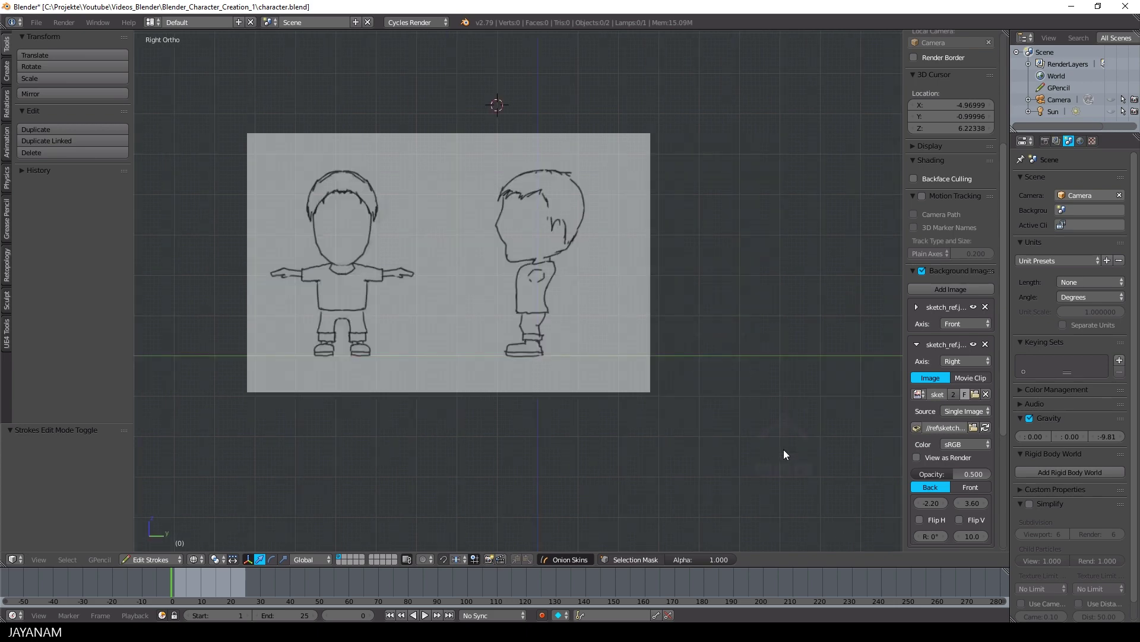
pyautogui.scroll(-7, 981, 508)
pyautogui.scroll(3, 802, 466)
pyautogui.scroll(-4, 800, 465)
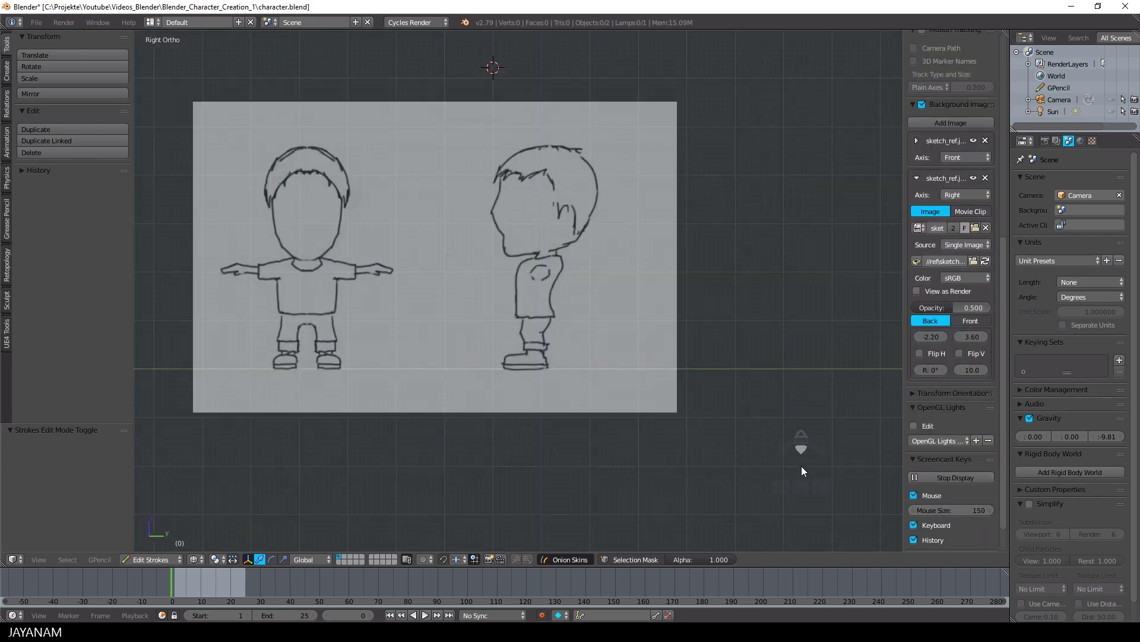
pyautogui.moveTo(801, 466); pyautogui.dragTo(677, 441, button='middle')
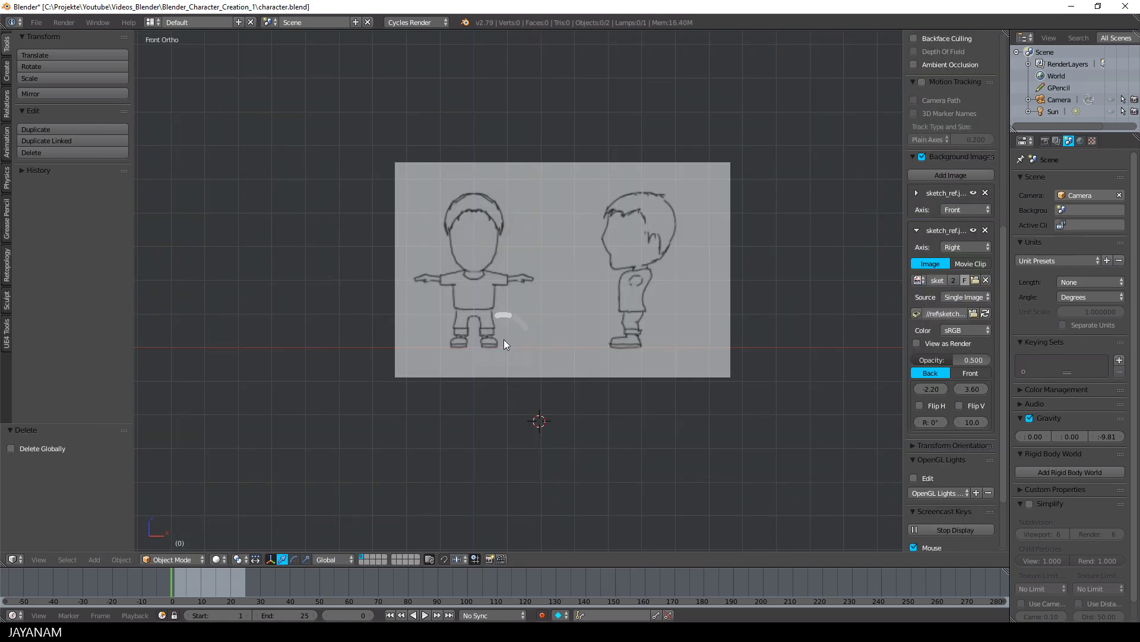
# - Snap the 3D cursor to the scene centre and add a cube there
pyautogui.hotkey('shift', 's')
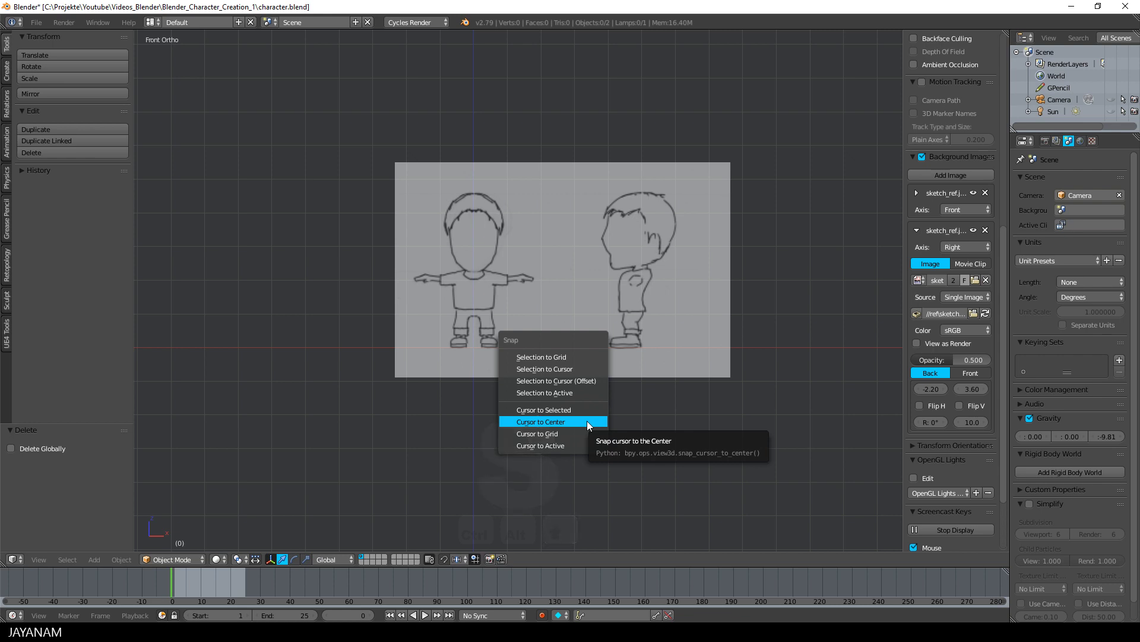
pyautogui.click(588, 422)
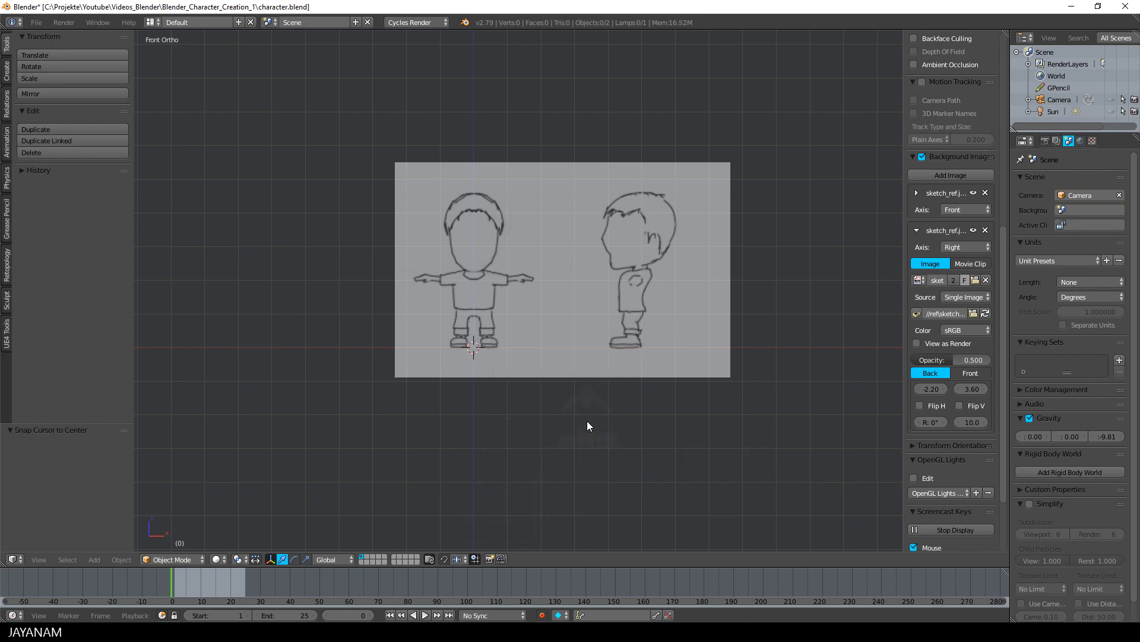
pyautogui.hotkey('shift', 'a')
pyautogui.moveTo(587, 422)
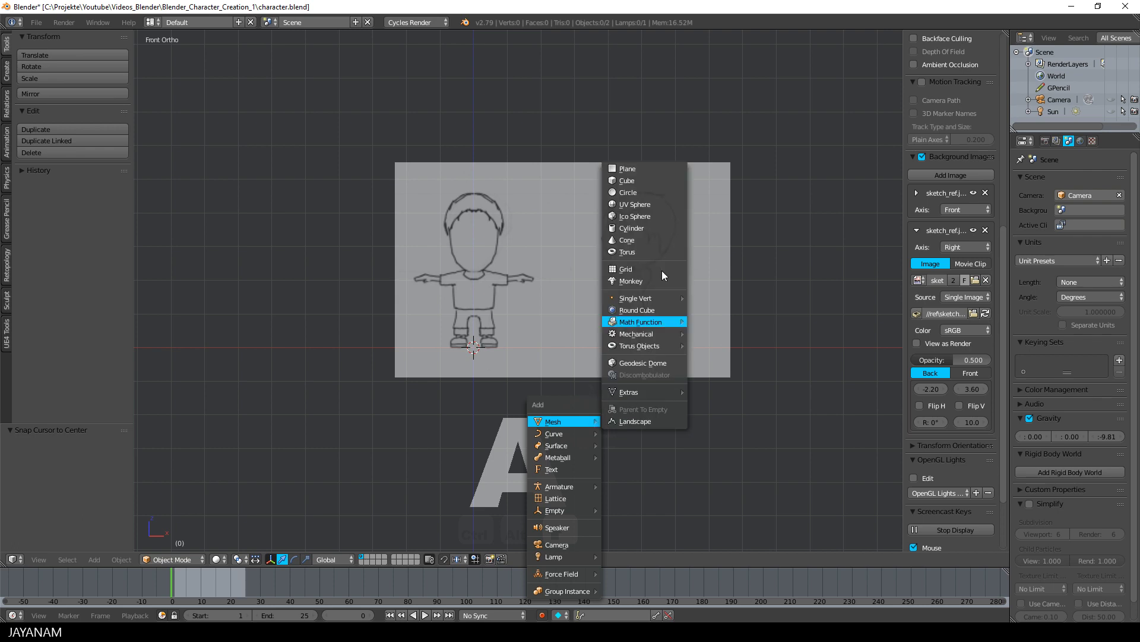
pyautogui.click(649, 182)
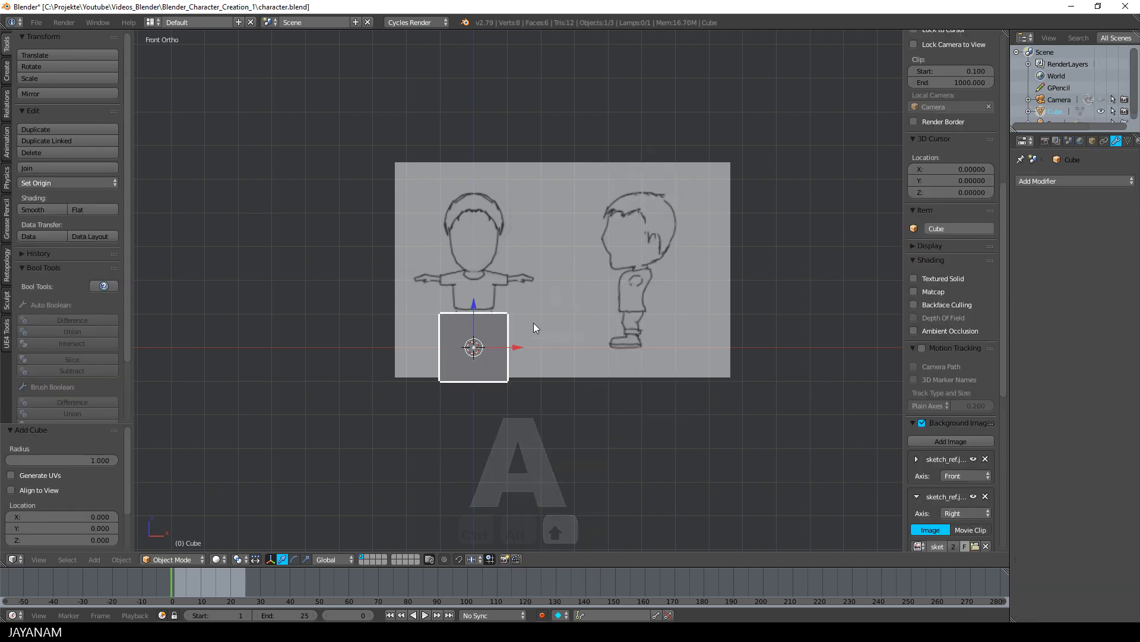
# - Move the cube up about 1.5 units along Z over the figure's torso and show it in wireframe shading
pyautogui.moveTo(473, 305); pyautogui.dragTo(482, 254)
pyautogui.press('z')
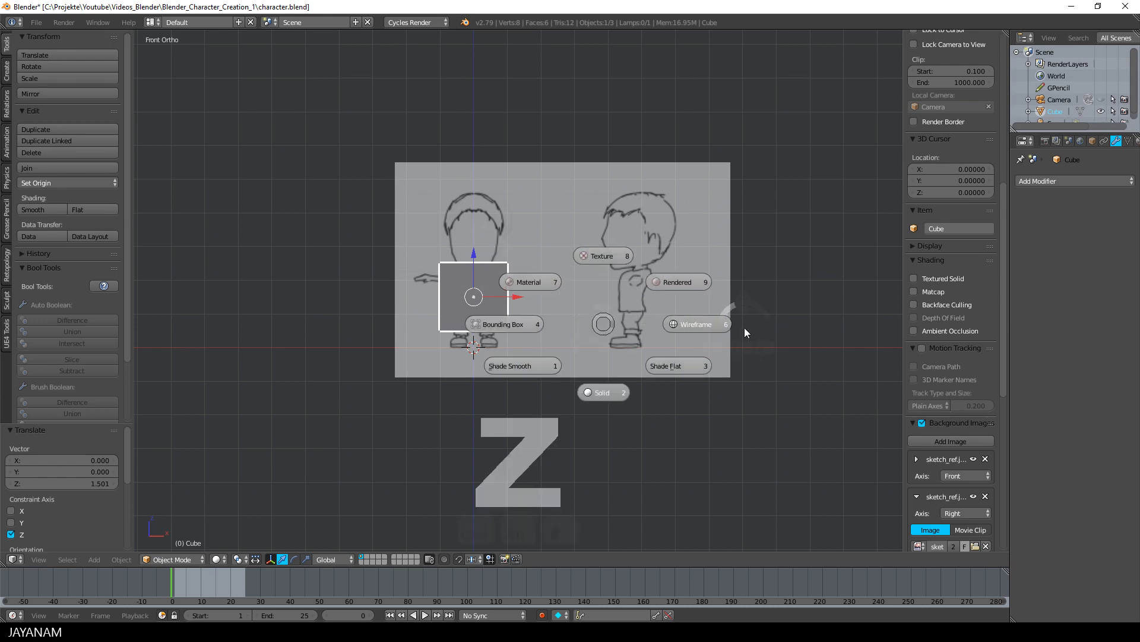
pyautogui.click(695, 326)
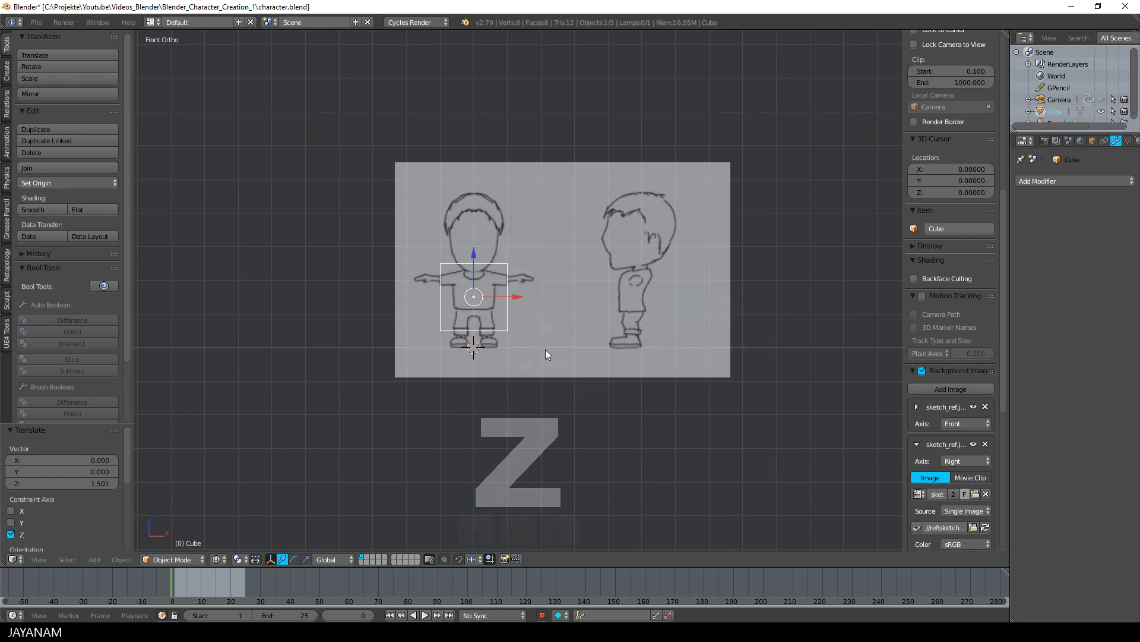
# - In Edit Mode, add a vertical loop cut through the exact middle of the cube
pyautogui.hotkey('ctrl', 'Tab')
pyautogui.click(633, 349)
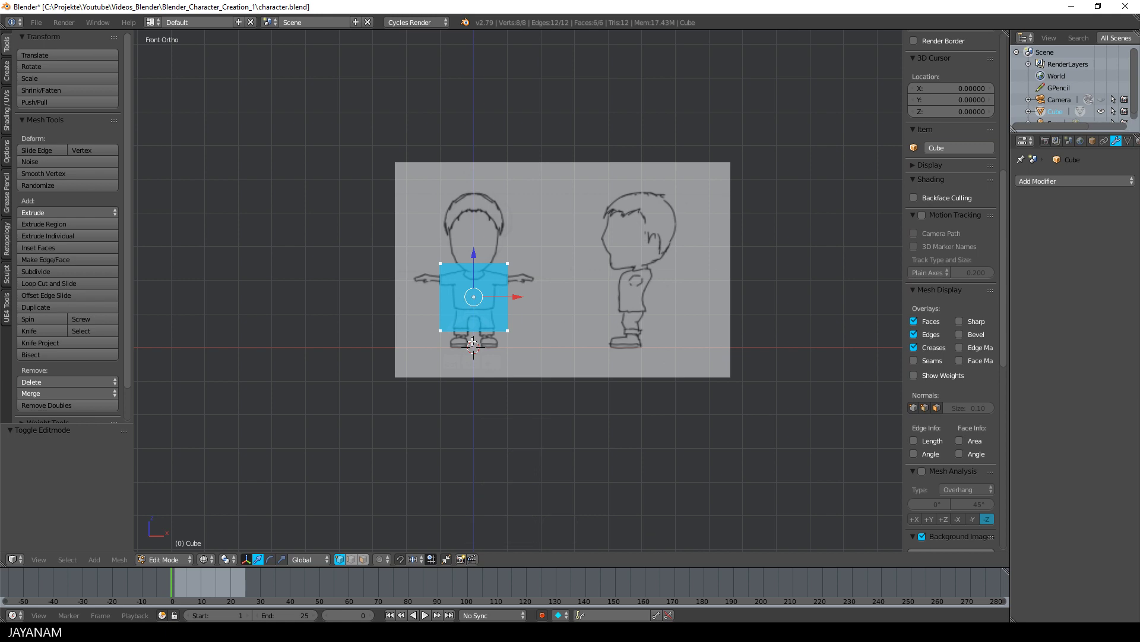
pyautogui.hotkey('ctrl', 'r')
pyautogui.click(473, 342)
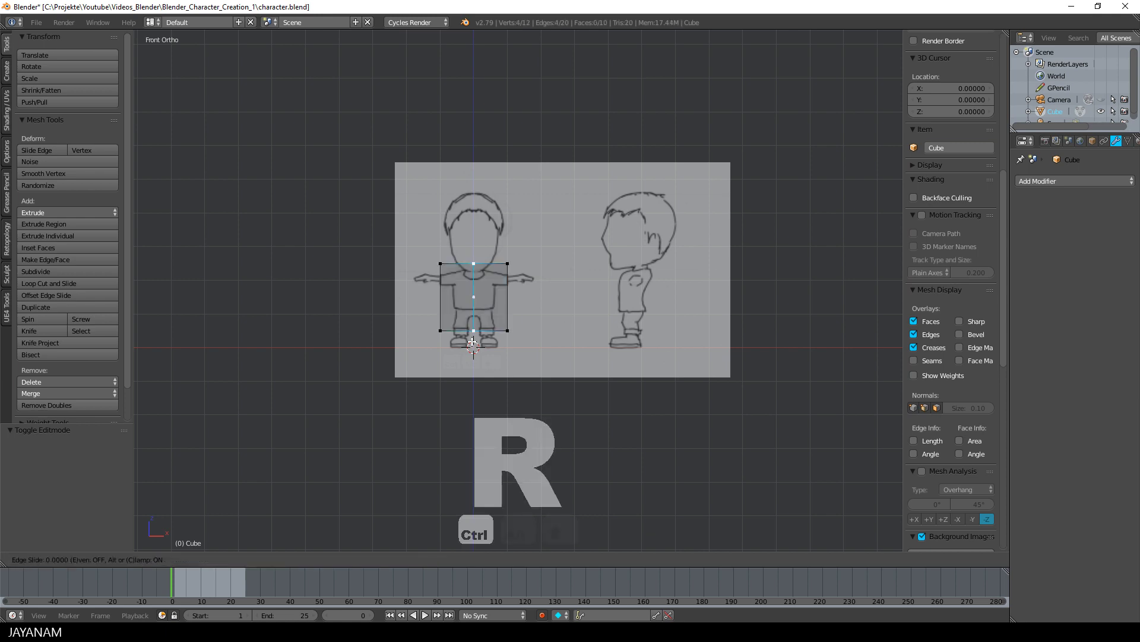
pyautogui.click(473, 342)
# - Delete the outer vertices on the negative X side so only the positive X half of the cube is kept
pyautogui.press('a')
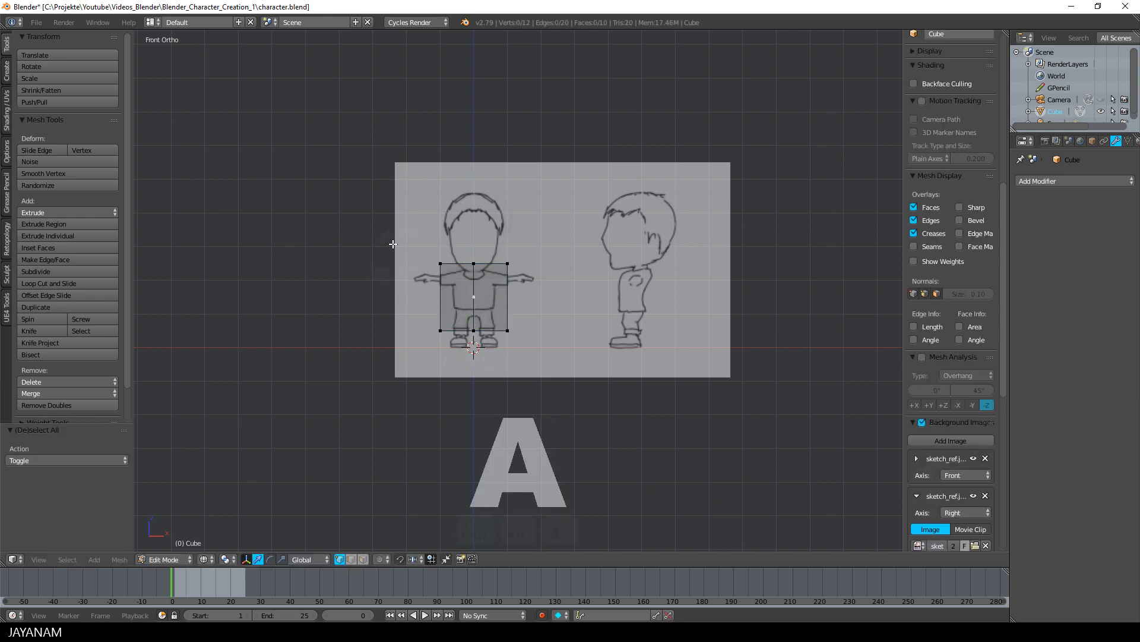
pyautogui.moveTo(392, 244)
pyautogui.keyDown('ctrl'); pyautogui.mouseDown()
pyautogui.moveTo(446, 297)
pyautogui.moveTo(426, 357)
pyautogui.moveTo(388, 351)
pyautogui.mouseUp(); pyautogui.keyUp('ctrl')
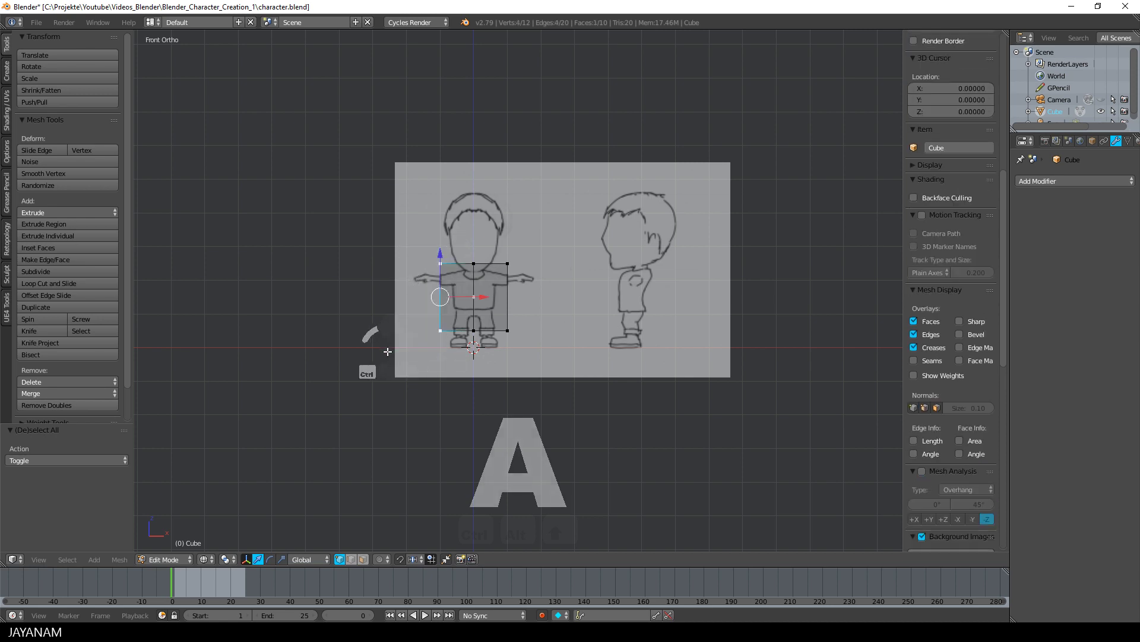
pyautogui.press('x')
pyautogui.click(389, 349)
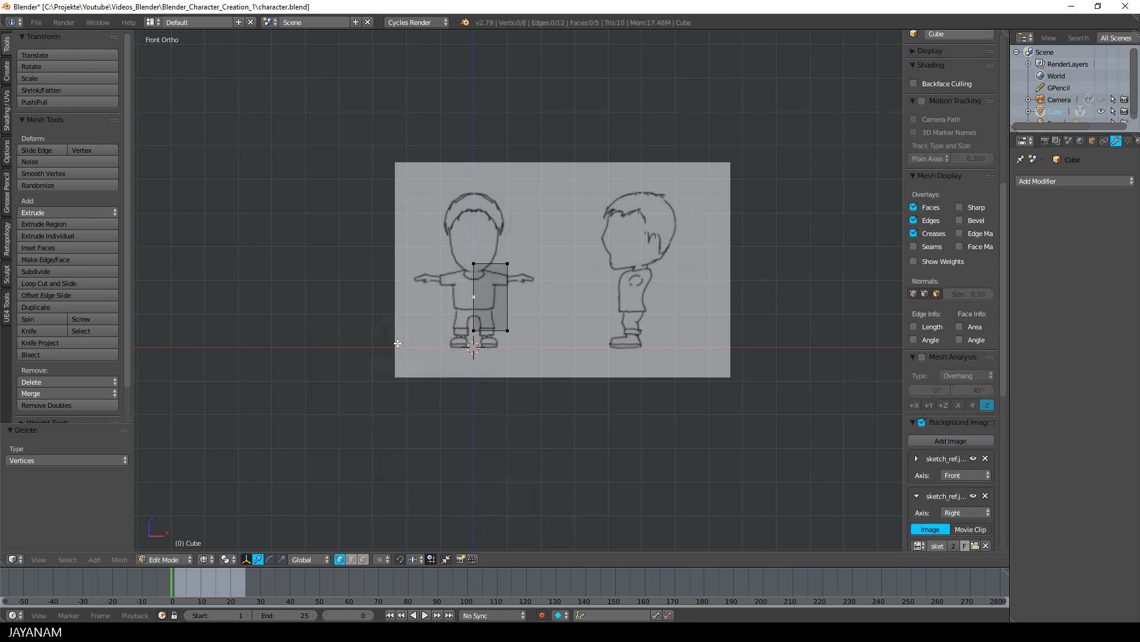
# - Return to Object Mode and add a Mirror modifier to the half cube
pyautogui.press('Tab')
pyautogui.click(322, 341)
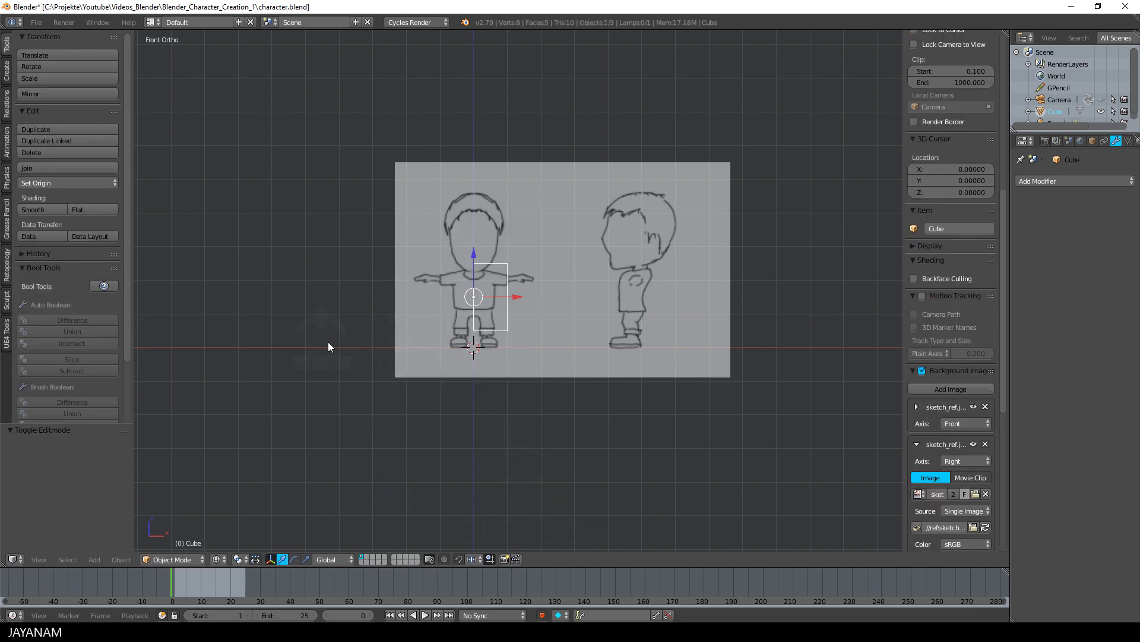
pyautogui.click(1046, 181)
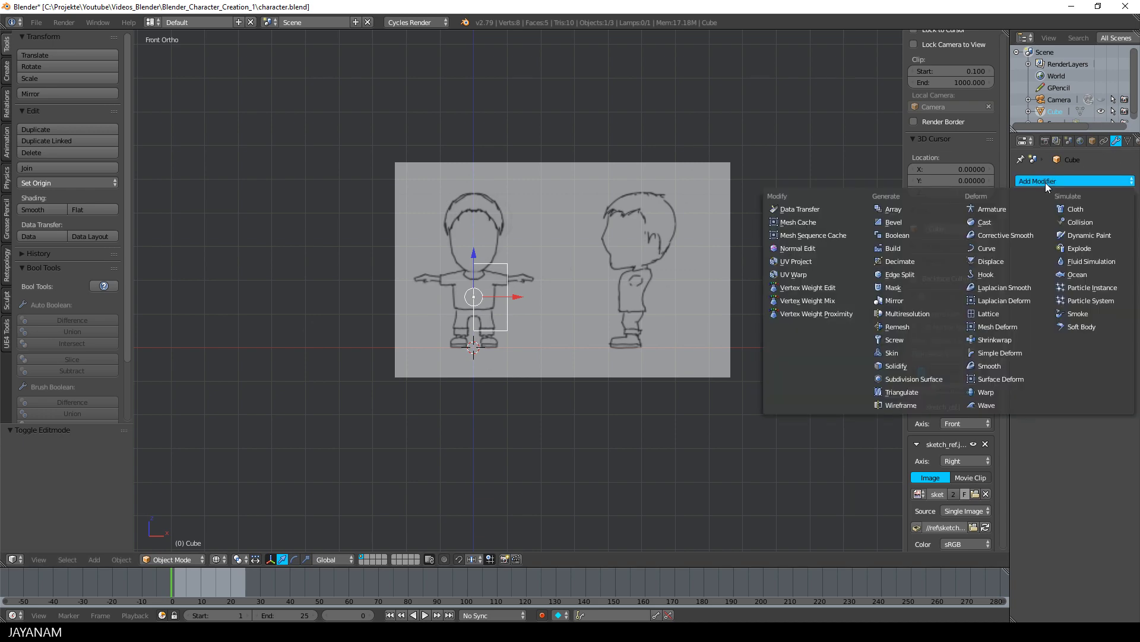
pyautogui.click(907, 299)
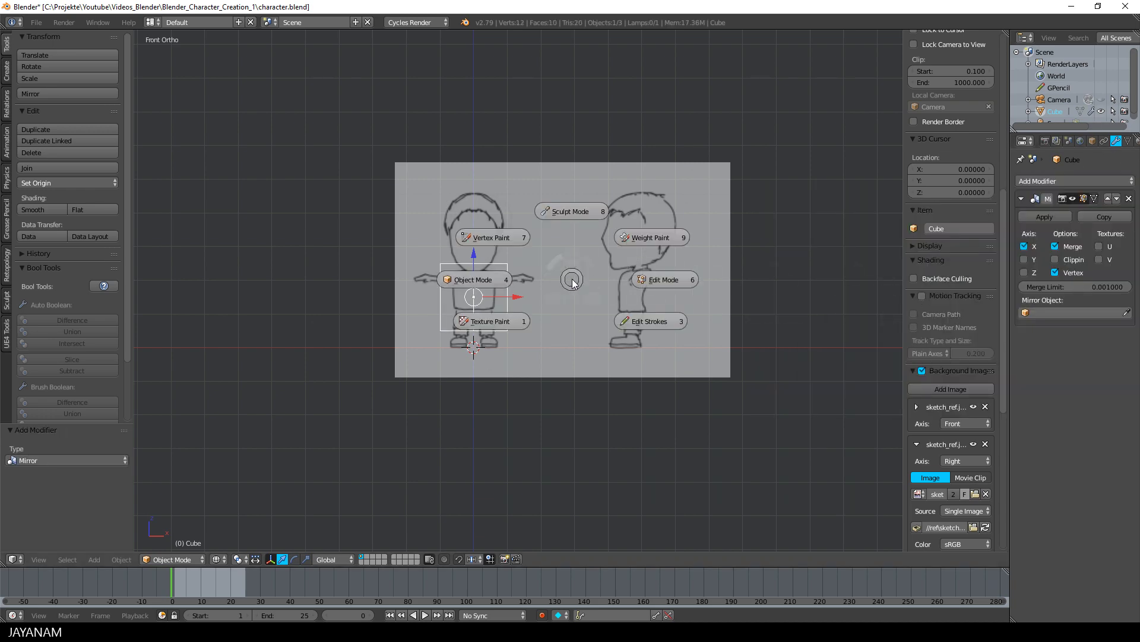
# - In Edit Mode, fit the half cube's lower vertices to the shirt hem and move the lower outer ones inward to the shirt's side
pyautogui.click(645, 282)
pyautogui.scroll(2, 551, 367)
pyautogui.scroll(1, 551, 367)
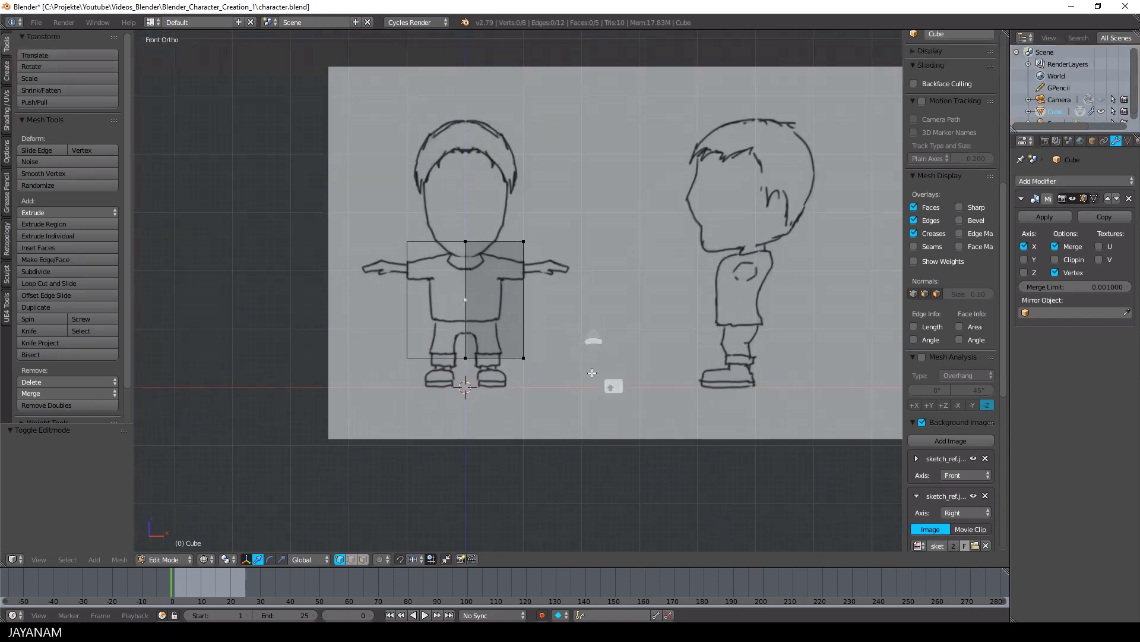
pyautogui.press('a')
pyautogui.press('a')
pyautogui.keyDown('ctrl'); pyautogui.moveTo(561, 311); pyautogui.dragTo(549, 336); pyautogui.keyUp('ctrl')
pyautogui.moveTo(567, 322); pyautogui.dragTo(539, 323)
# - Lower the half cube's upper vertices to the shoulder line and align the upper outer ones with the shirt's shoulder in the front sketch
pyautogui.press('a')
pyautogui.keyDown('ctrl'); pyautogui.moveTo(564, 236); pyautogui.dragTo(538, 261); pyautogui.keyUp('ctrl')
pyautogui.moveTo(497, 199); pyautogui.dragTo(496, 213)
pyautogui.moveTo(559, 241)
pyautogui.keyDown('ctrl'); pyautogui.mouseDown()
pyautogui.moveTo(555, 266)
pyautogui.moveTo(526, 254)
pyautogui.moveTo(539, 259)
pyautogui.mouseUp(); pyautogui.keyUp('ctrl')
pyautogui.press('a')
pyautogui.moveTo(506, 237); pyautogui.dragTo(507, 232)
pyautogui.moveTo(673, 266); pyautogui.dragTo(664, 272, button='middle')
pyautogui.press('a')
pyautogui.press('a')
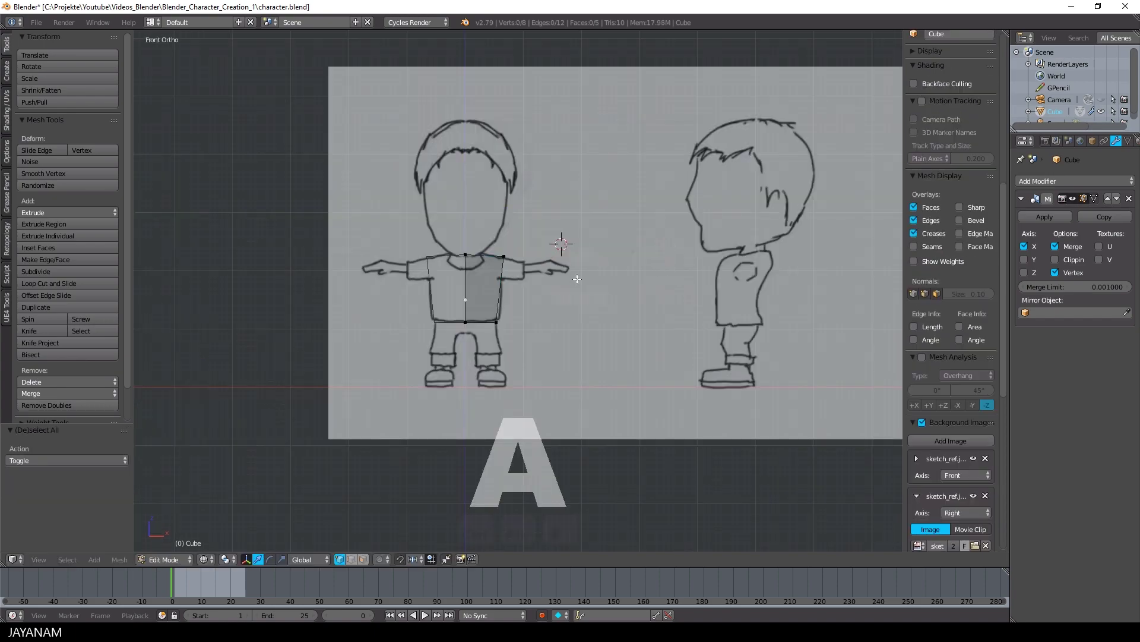